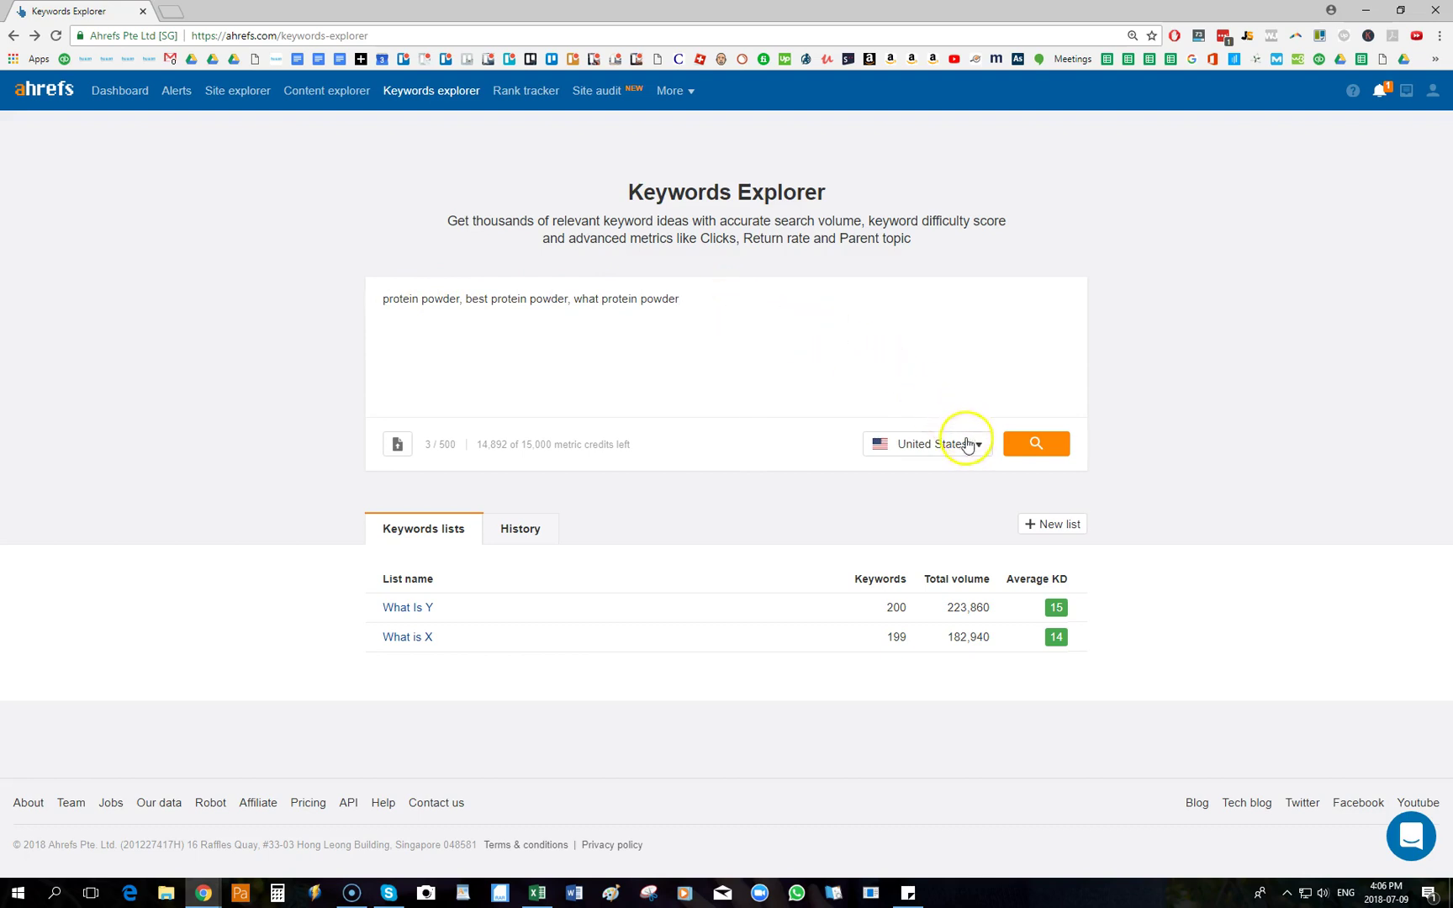
# Step: Look up the three protein powder keywords for the United States and show all keyword ideas
pyautogui.click(1038, 446)
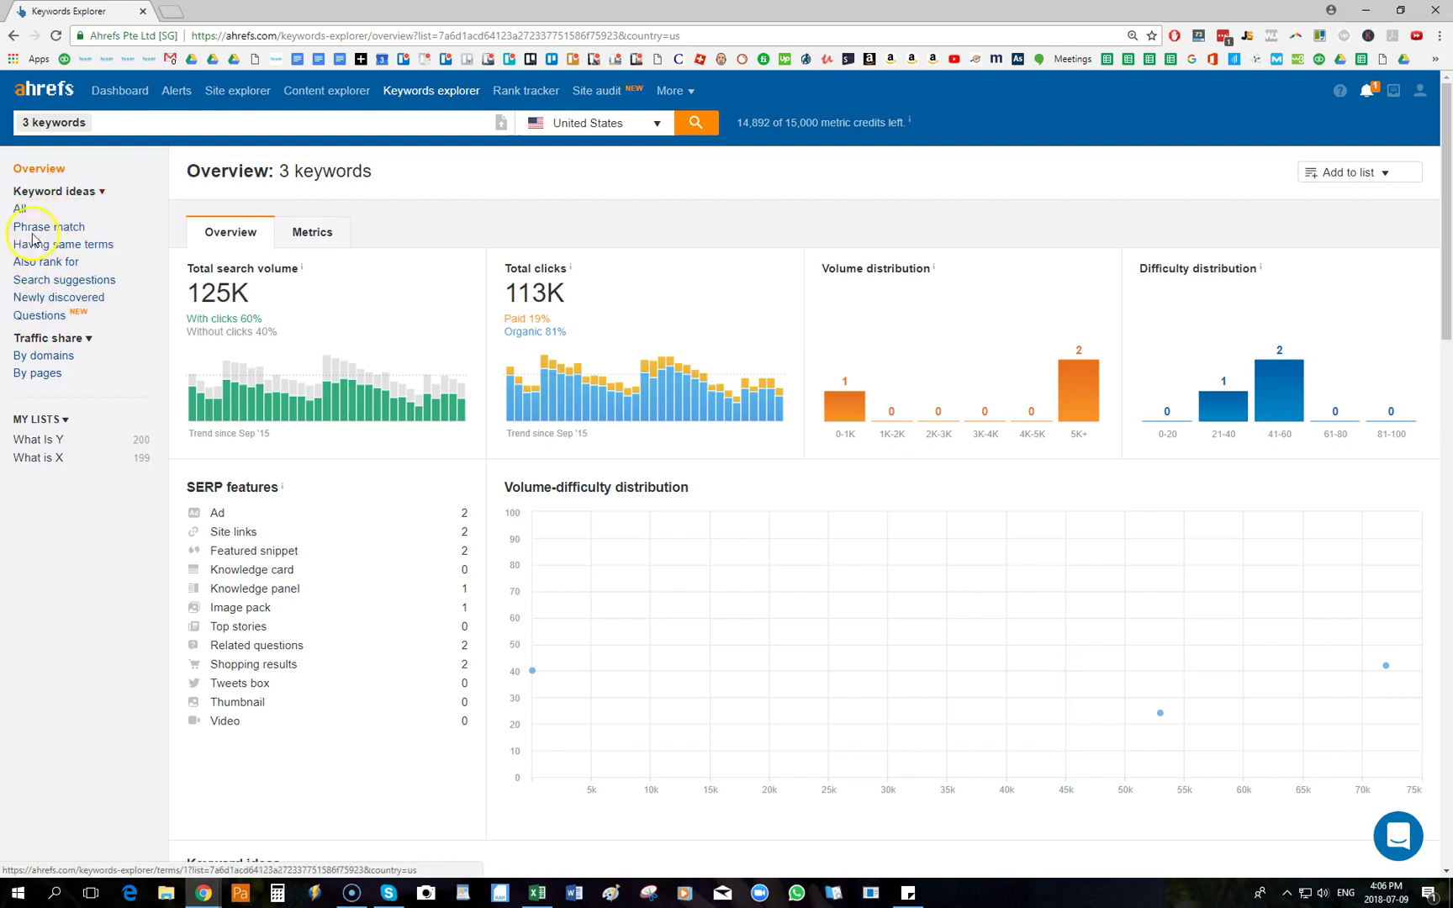
pyautogui.click(19, 210)
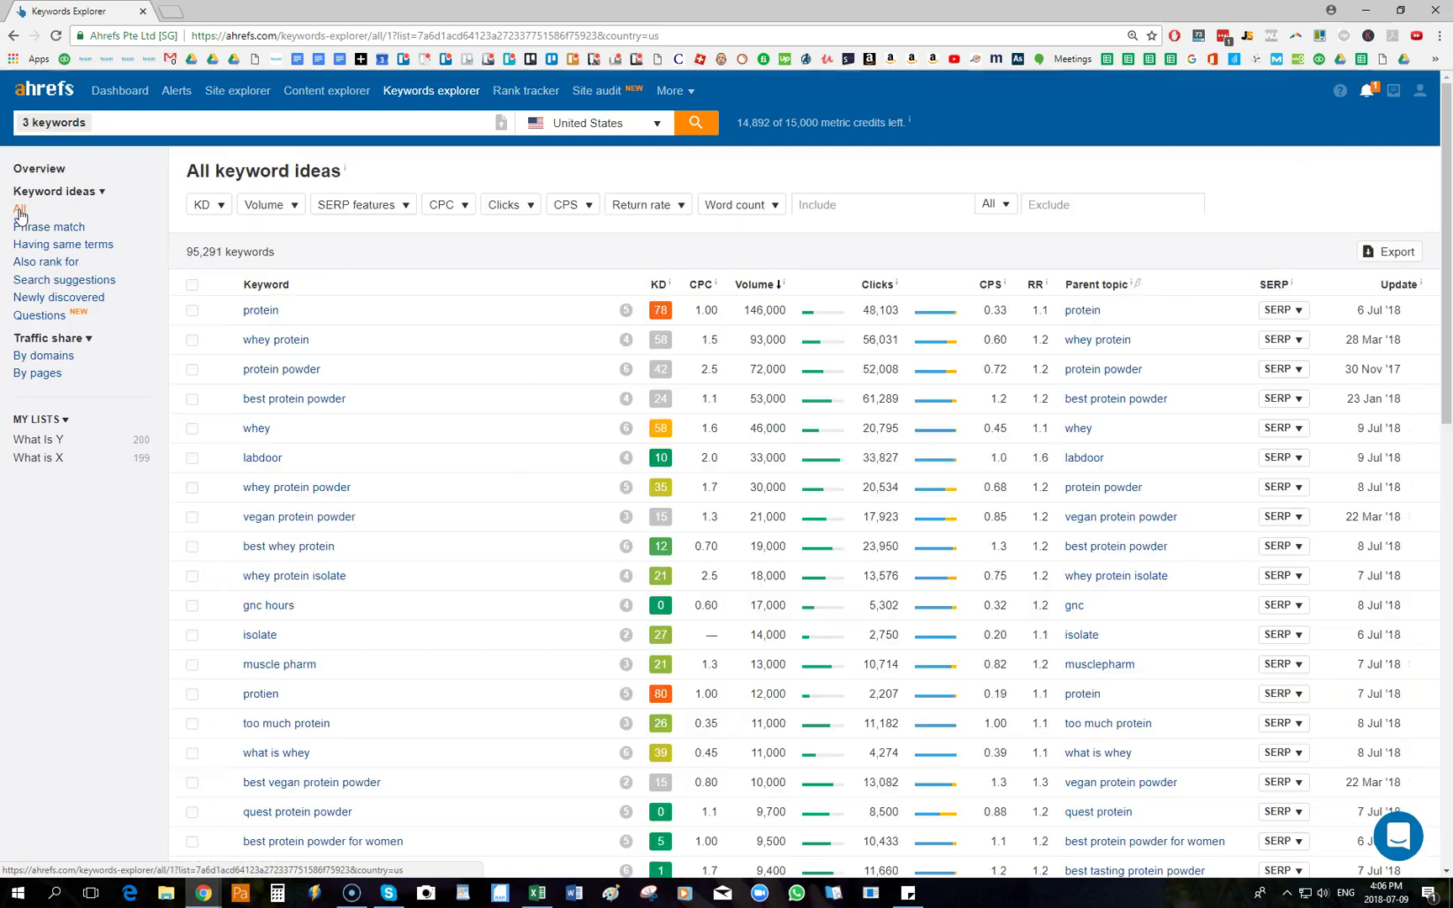
pyautogui.click(516, 283)
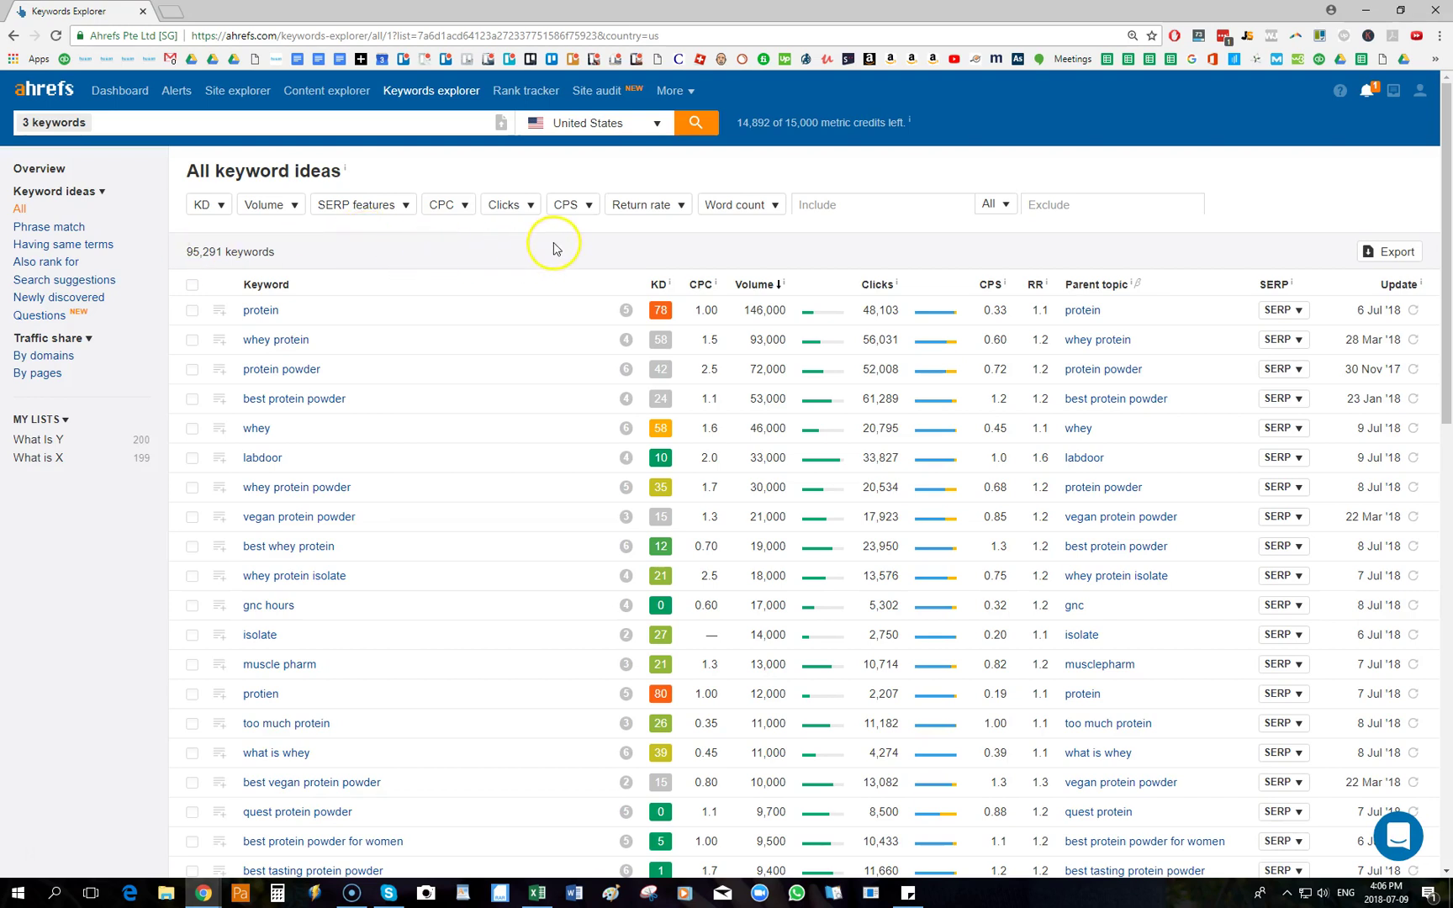
# Step: Filter the keyword ideas to a word count of at least 4 and look through the difficulty scores
pyautogui.click(776, 209)
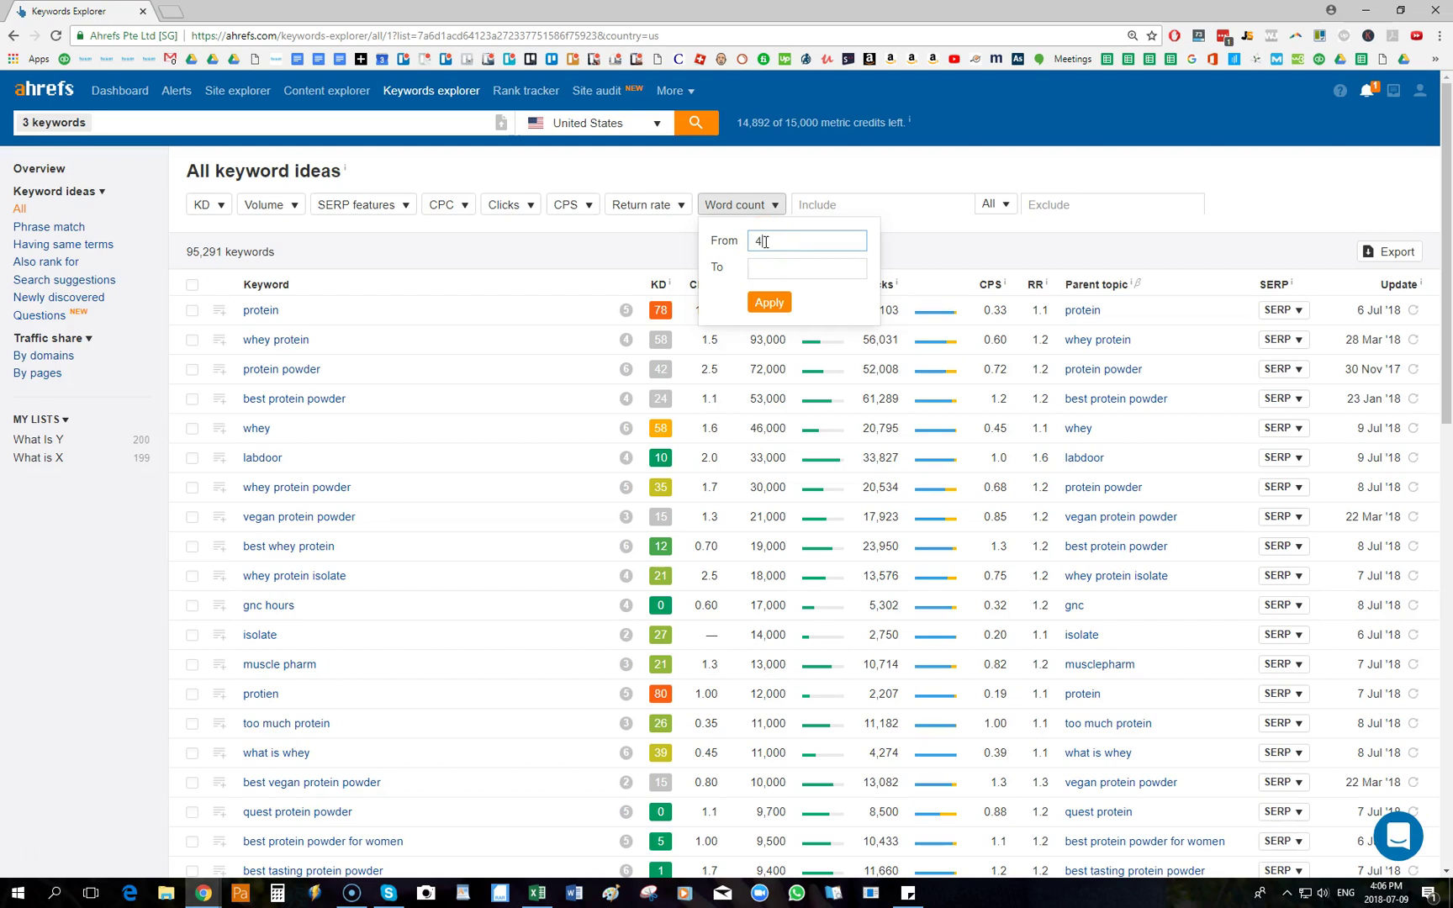
pyautogui.click(769, 303)
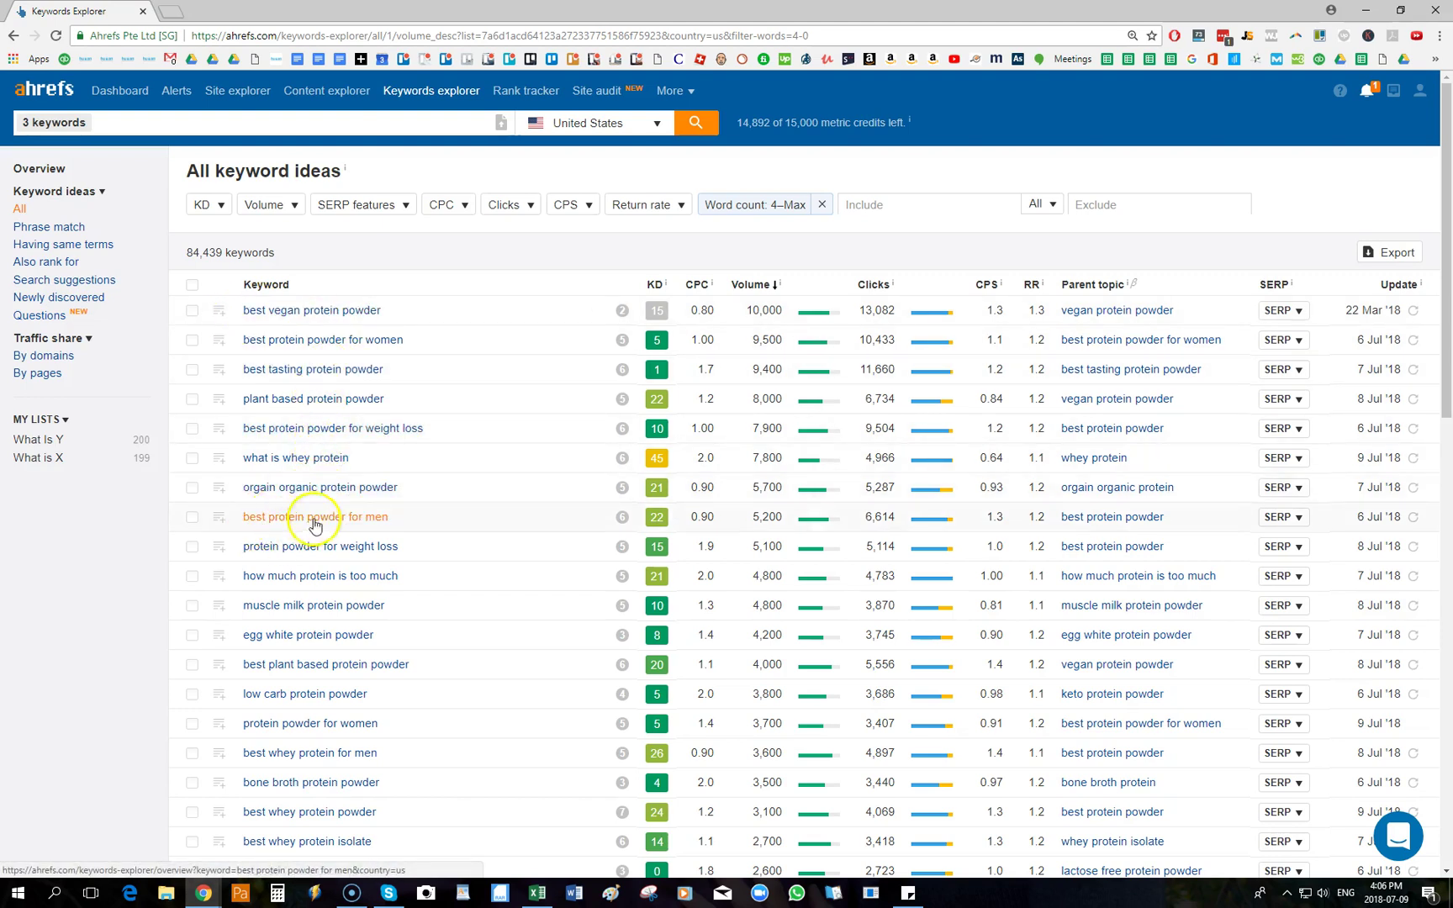
pyautogui.click(388, 517)
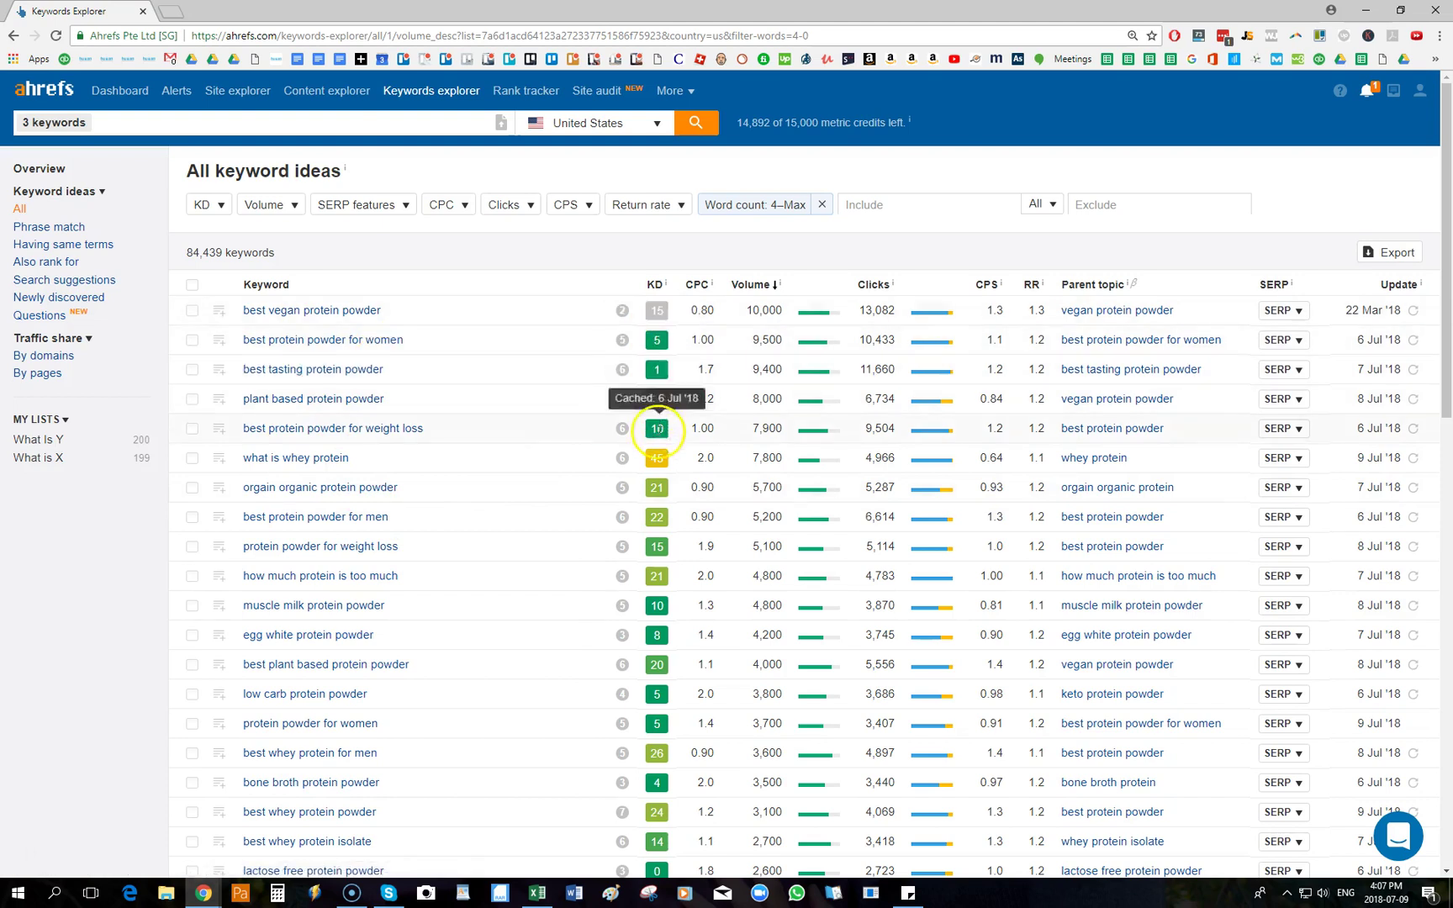
pyautogui.scroll(-3, 657, 681)
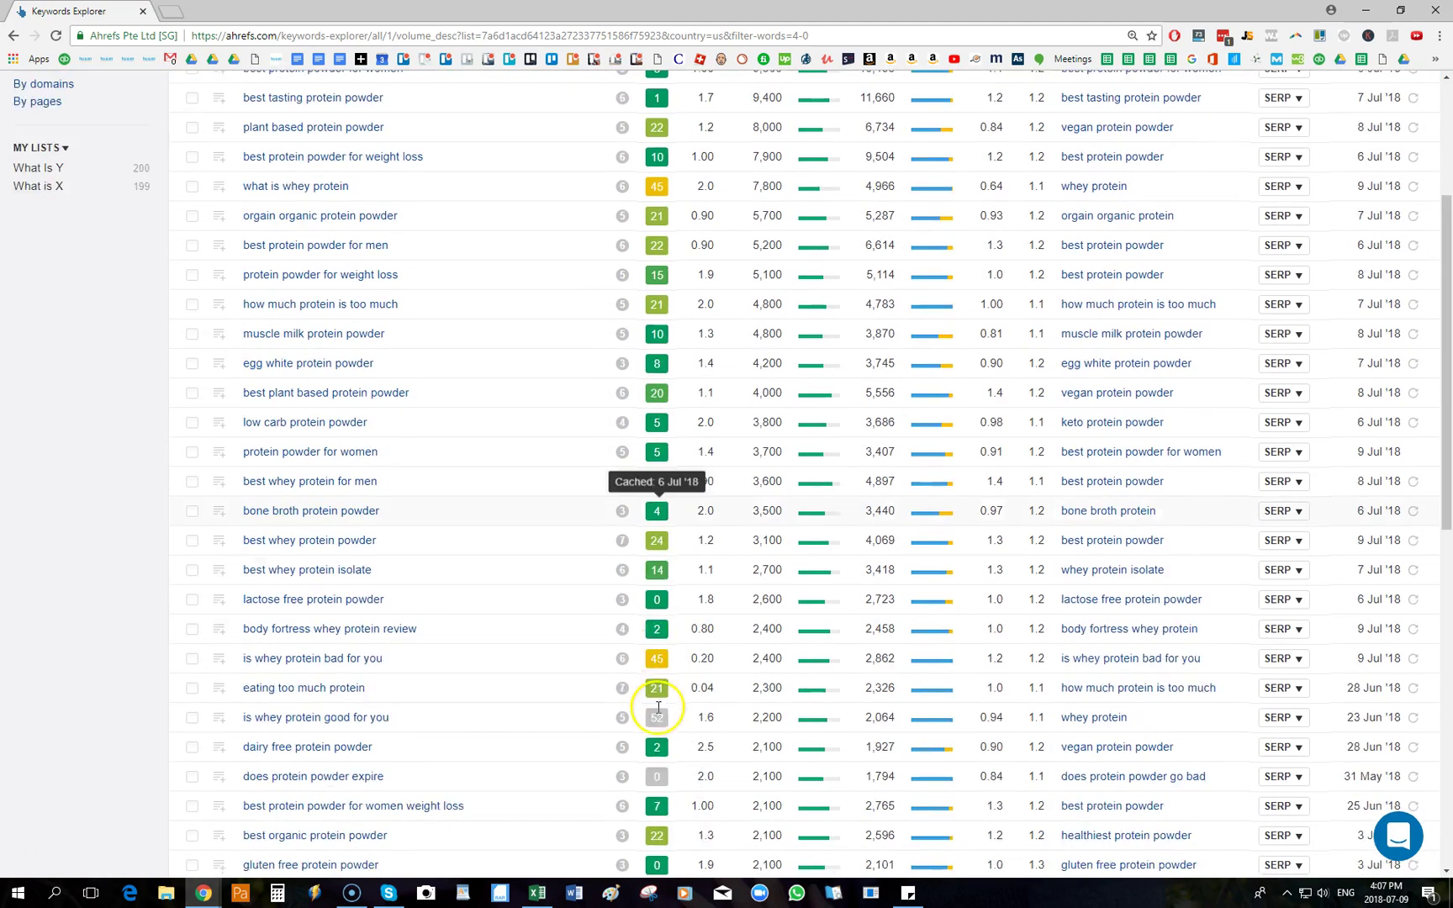
pyautogui.scroll(3, 657, 691)
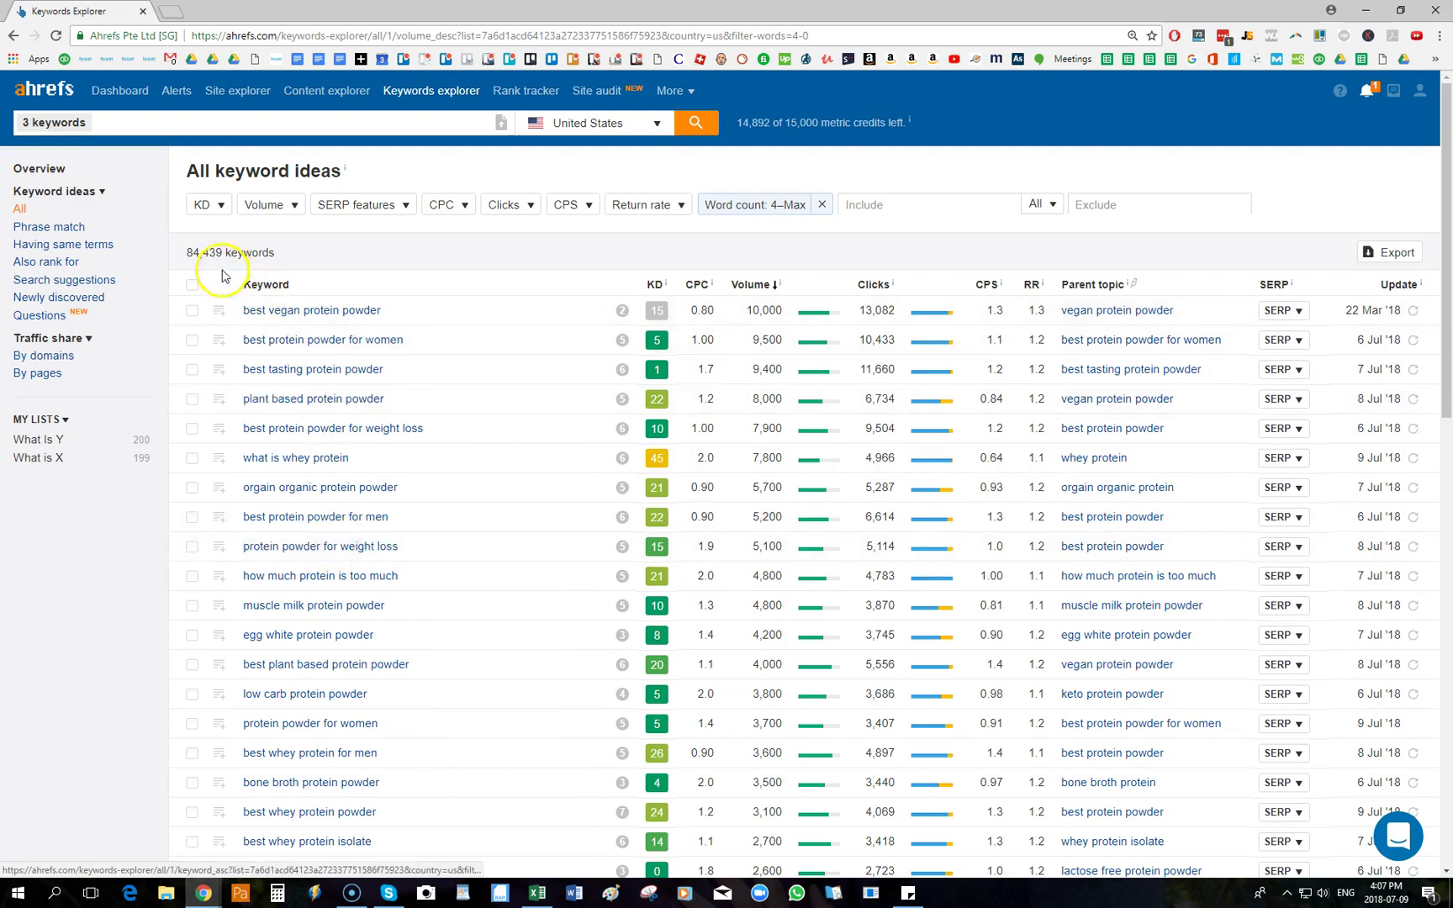
# Step: Filter the keyword ideas to a search volume from 0 to 250
pyautogui.click(294, 207)
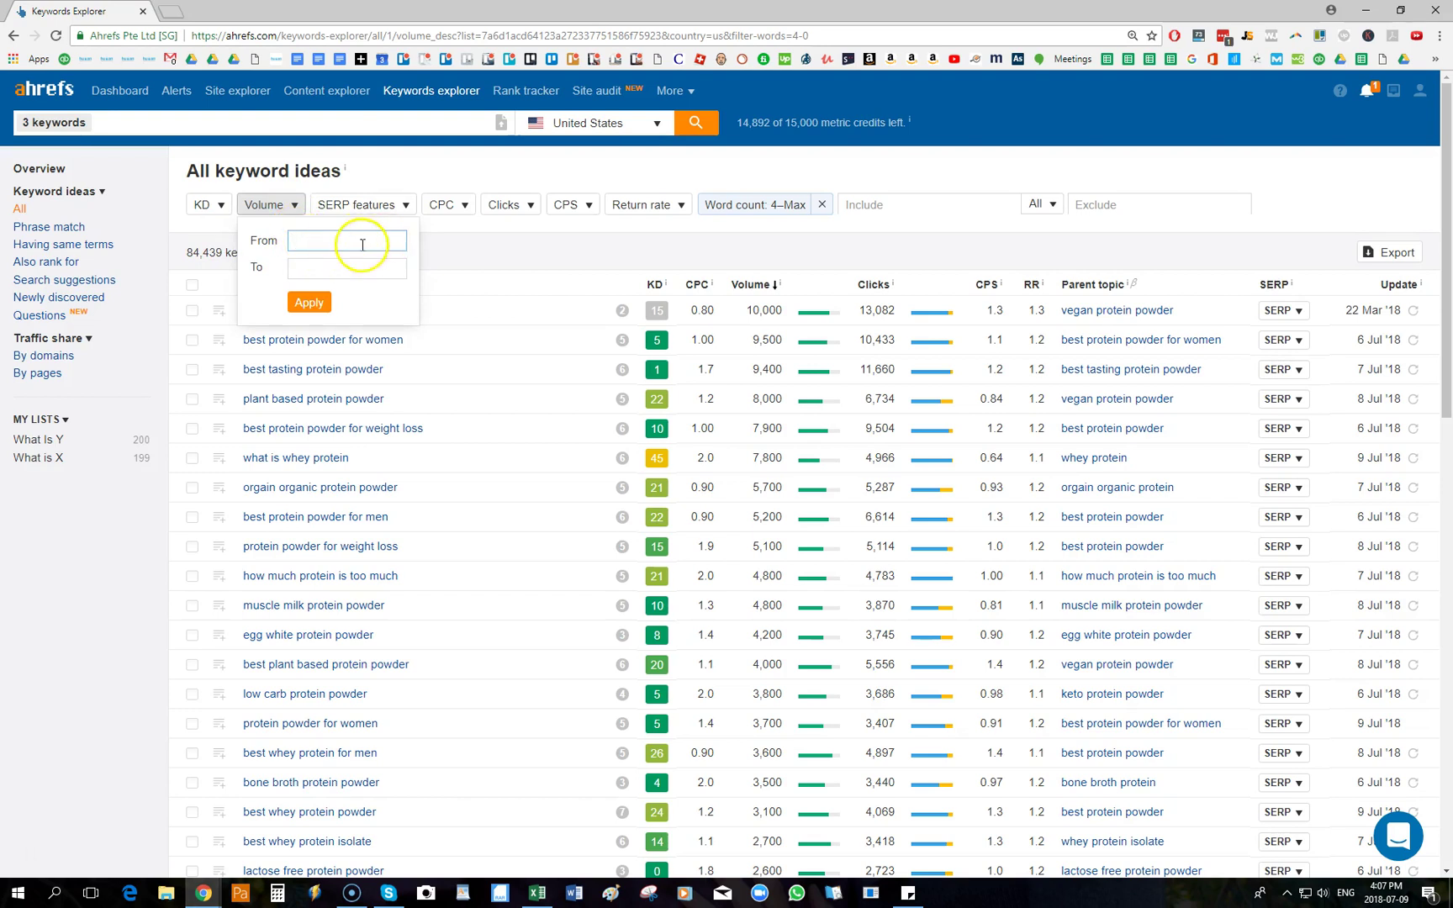
pyautogui.click(312, 267)
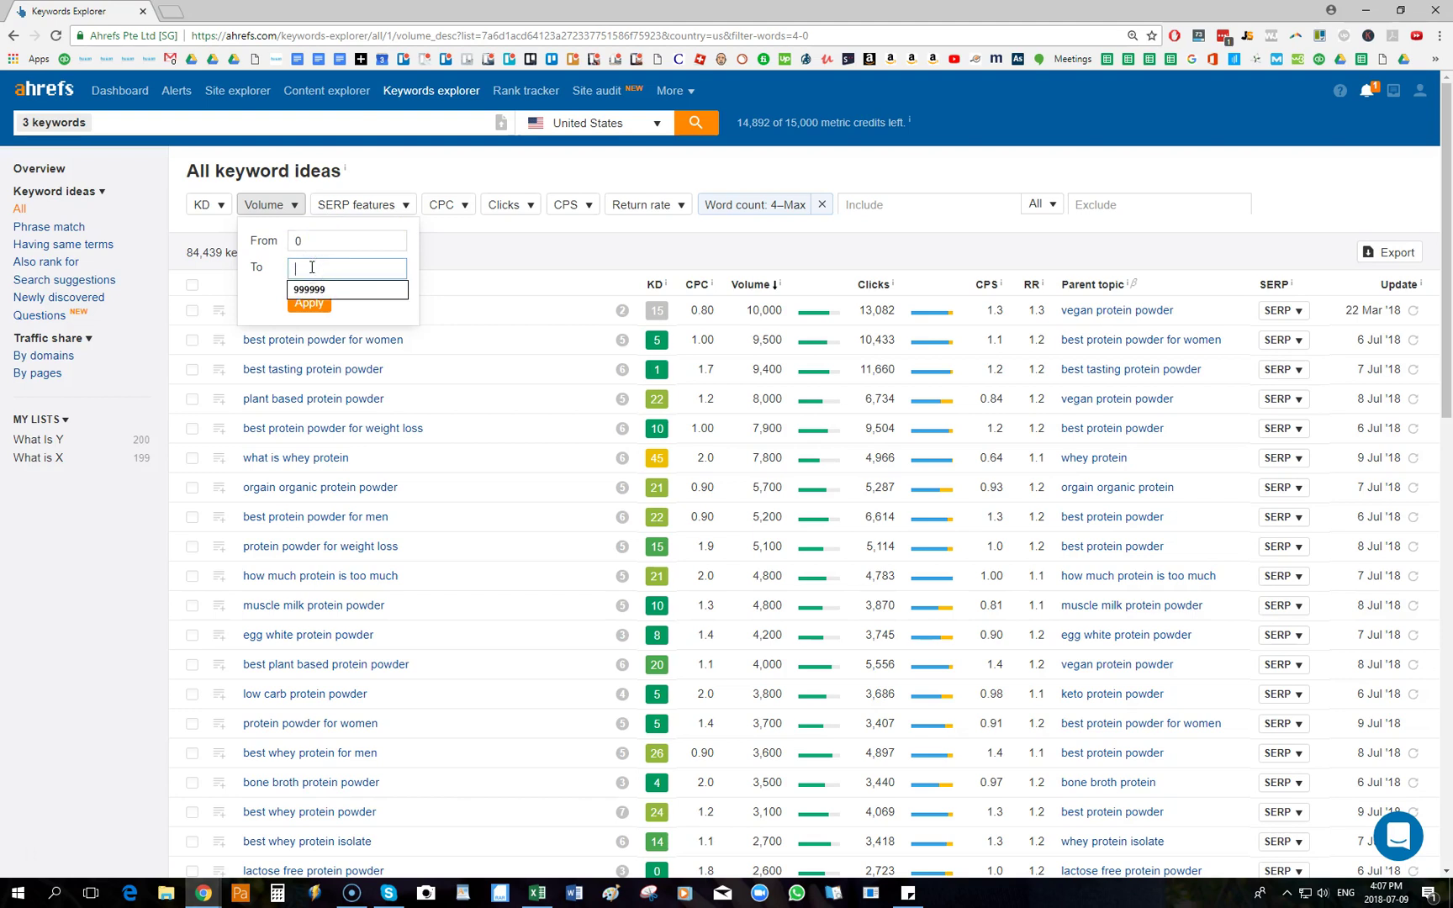
pyautogui.write('250')
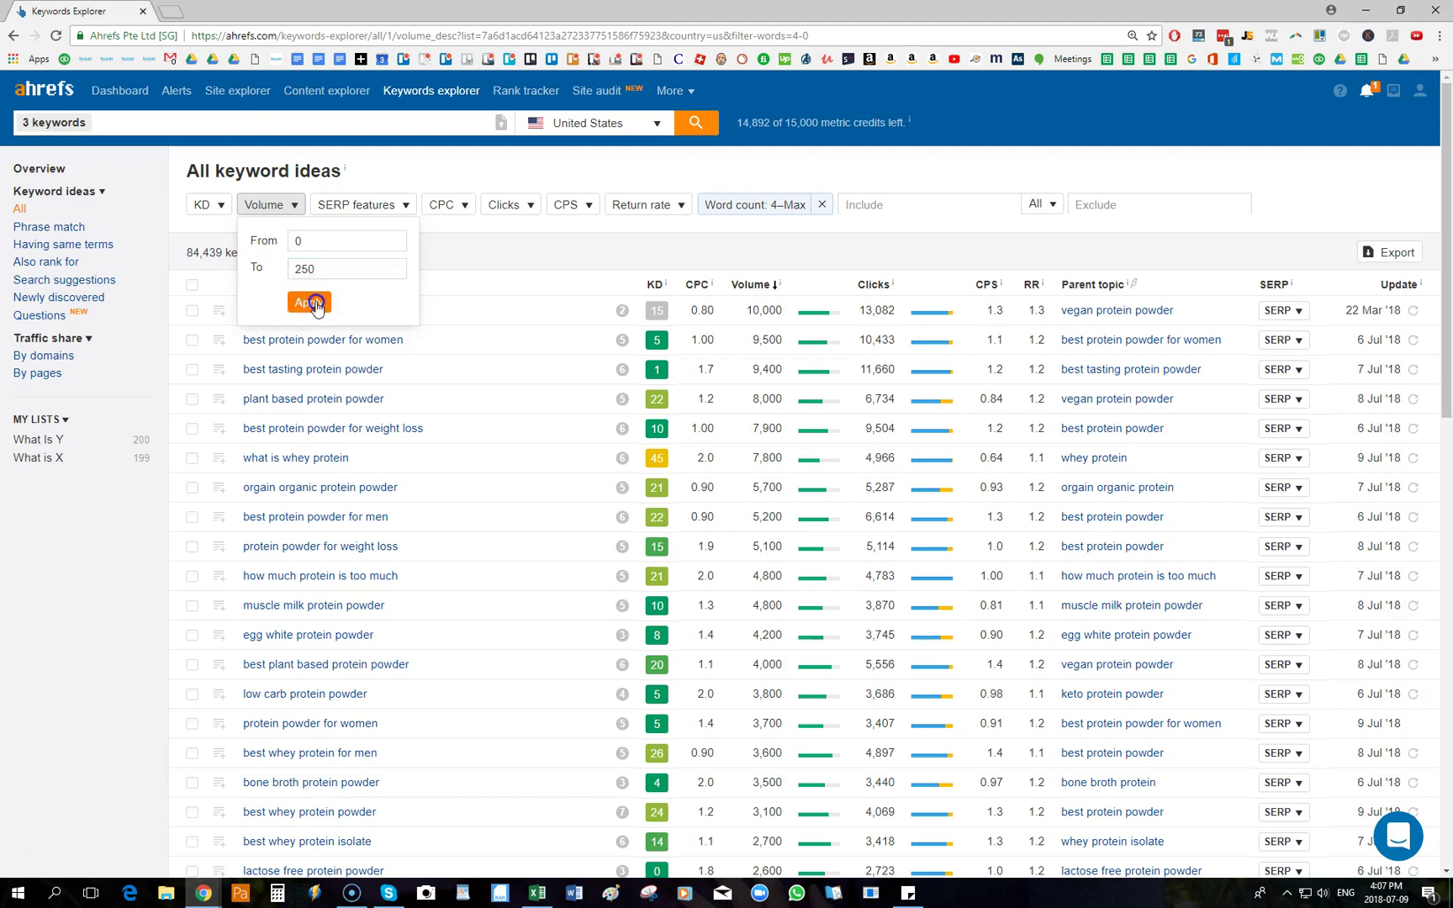
pyautogui.click(310, 301)
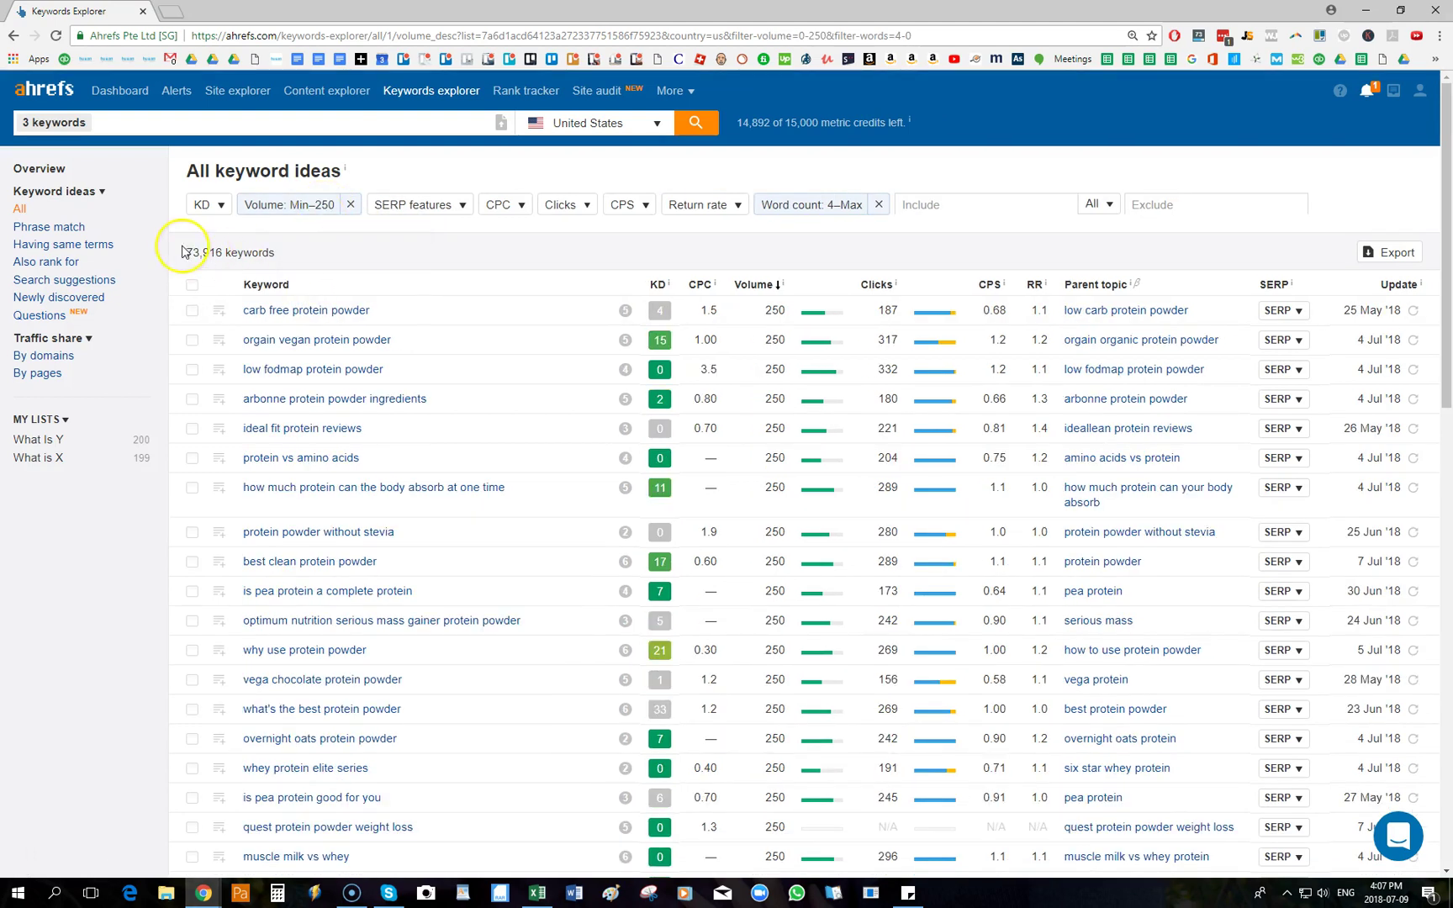
# Step: Change the volume filter to a minimum of 250 with no upper limit
pyautogui.click(325, 210)
pyautogui.moveTo(325, 267); pyautogui.dragTo(292, 268)
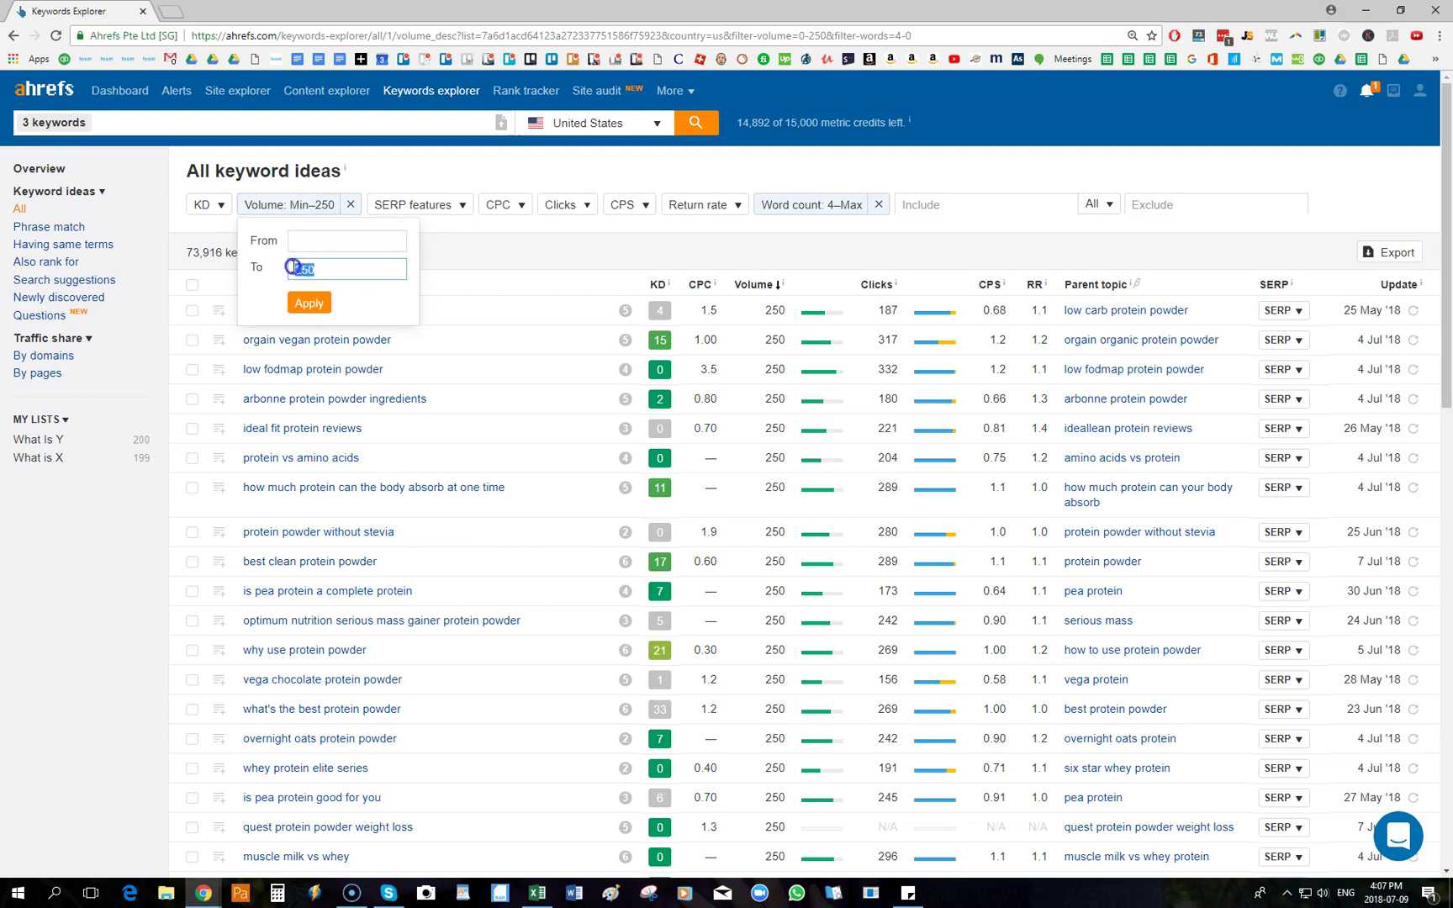
pyautogui.click(309, 246)
pyautogui.click(310, 244)
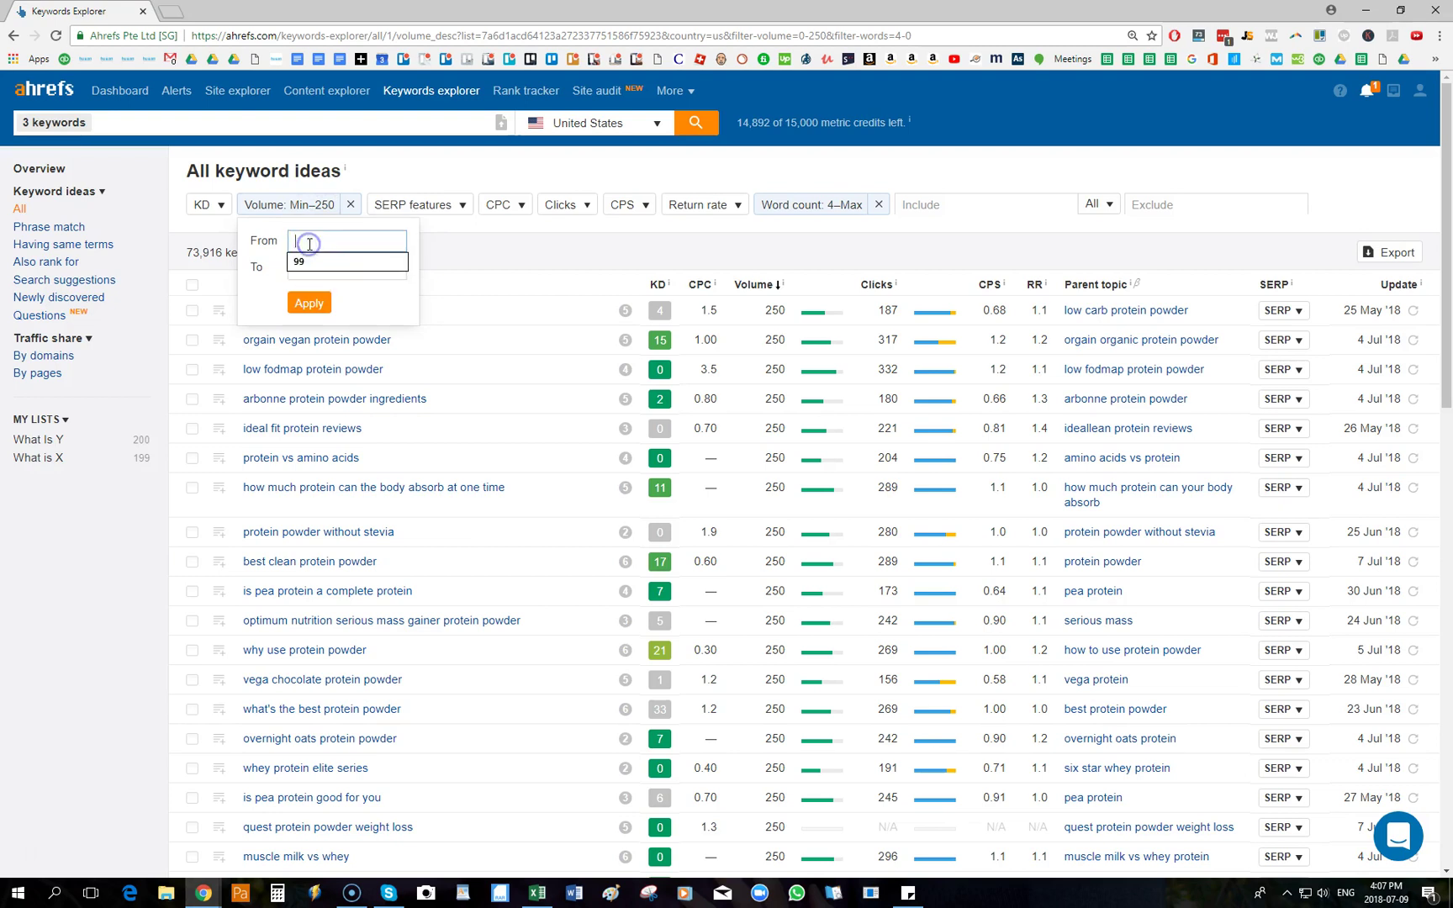
pyautogui.write('250')
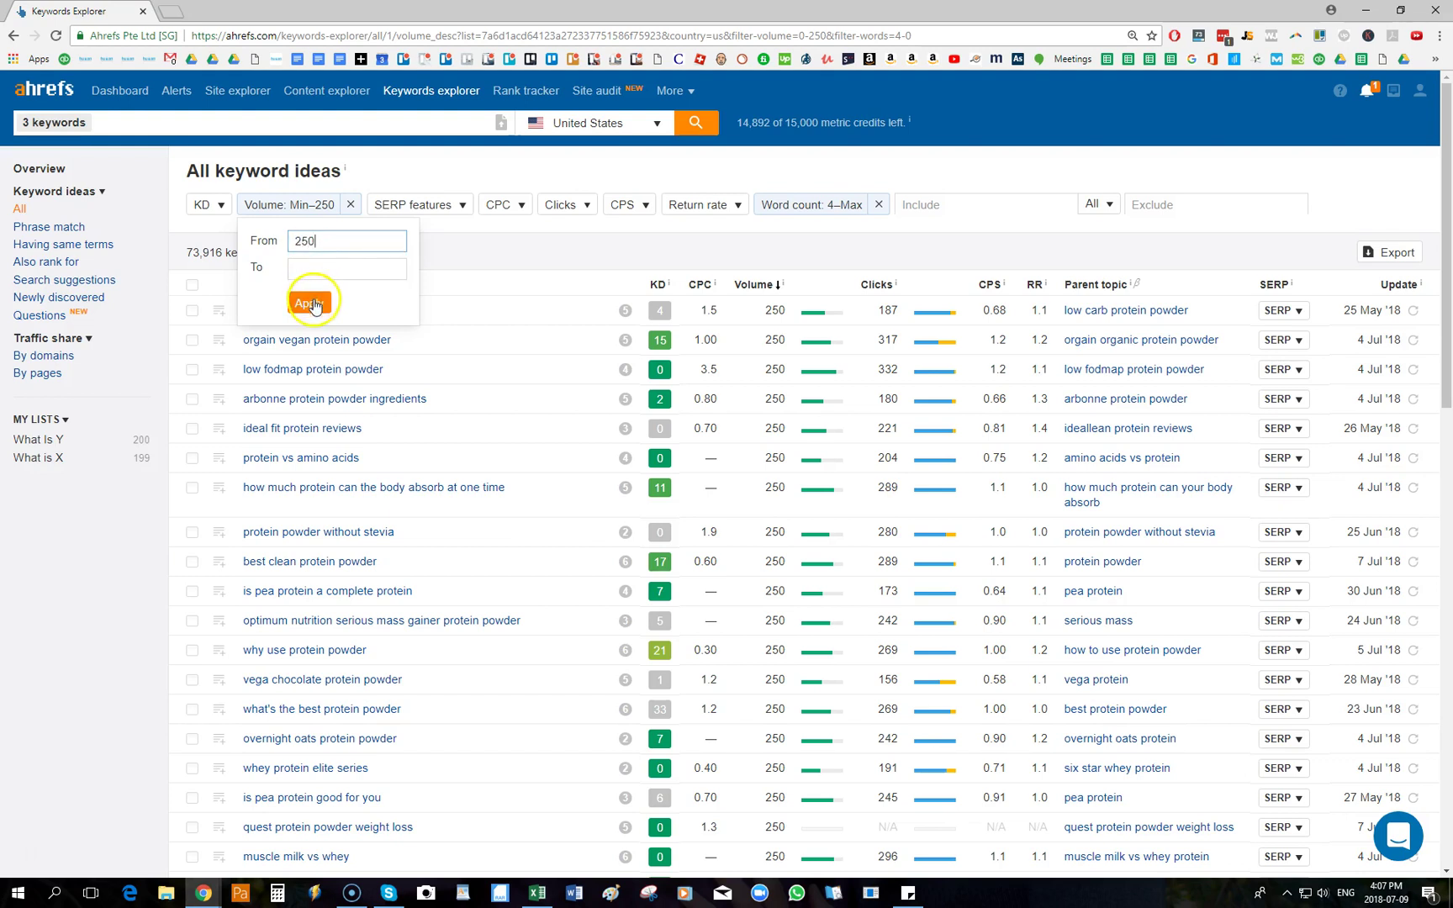
pyautogui.click(310, 303)
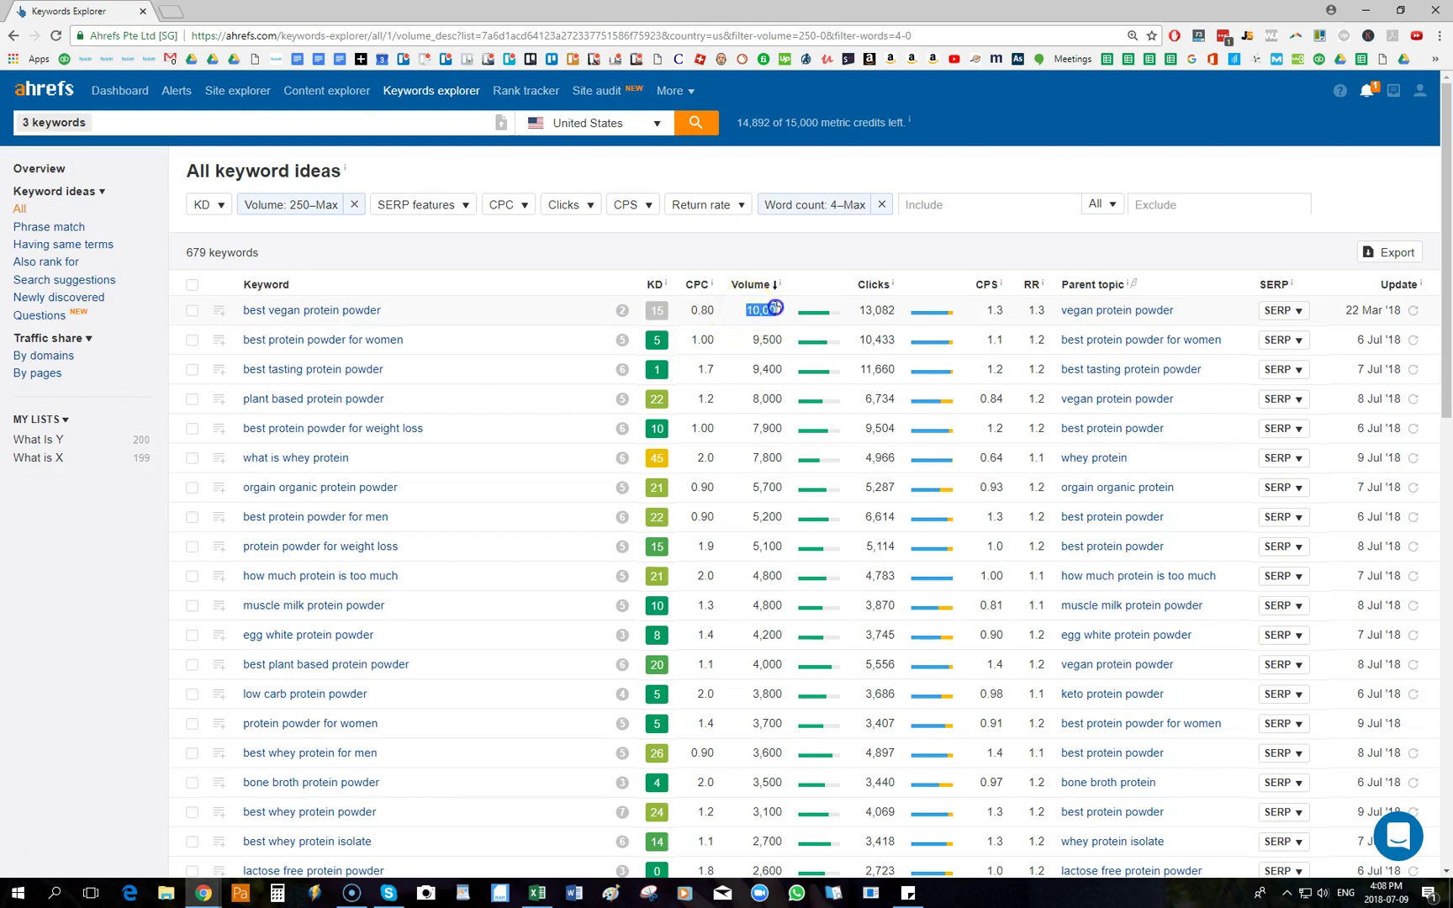
pyautogui.moveTo(781, 308); pyautogui.dragTo(772, 381)
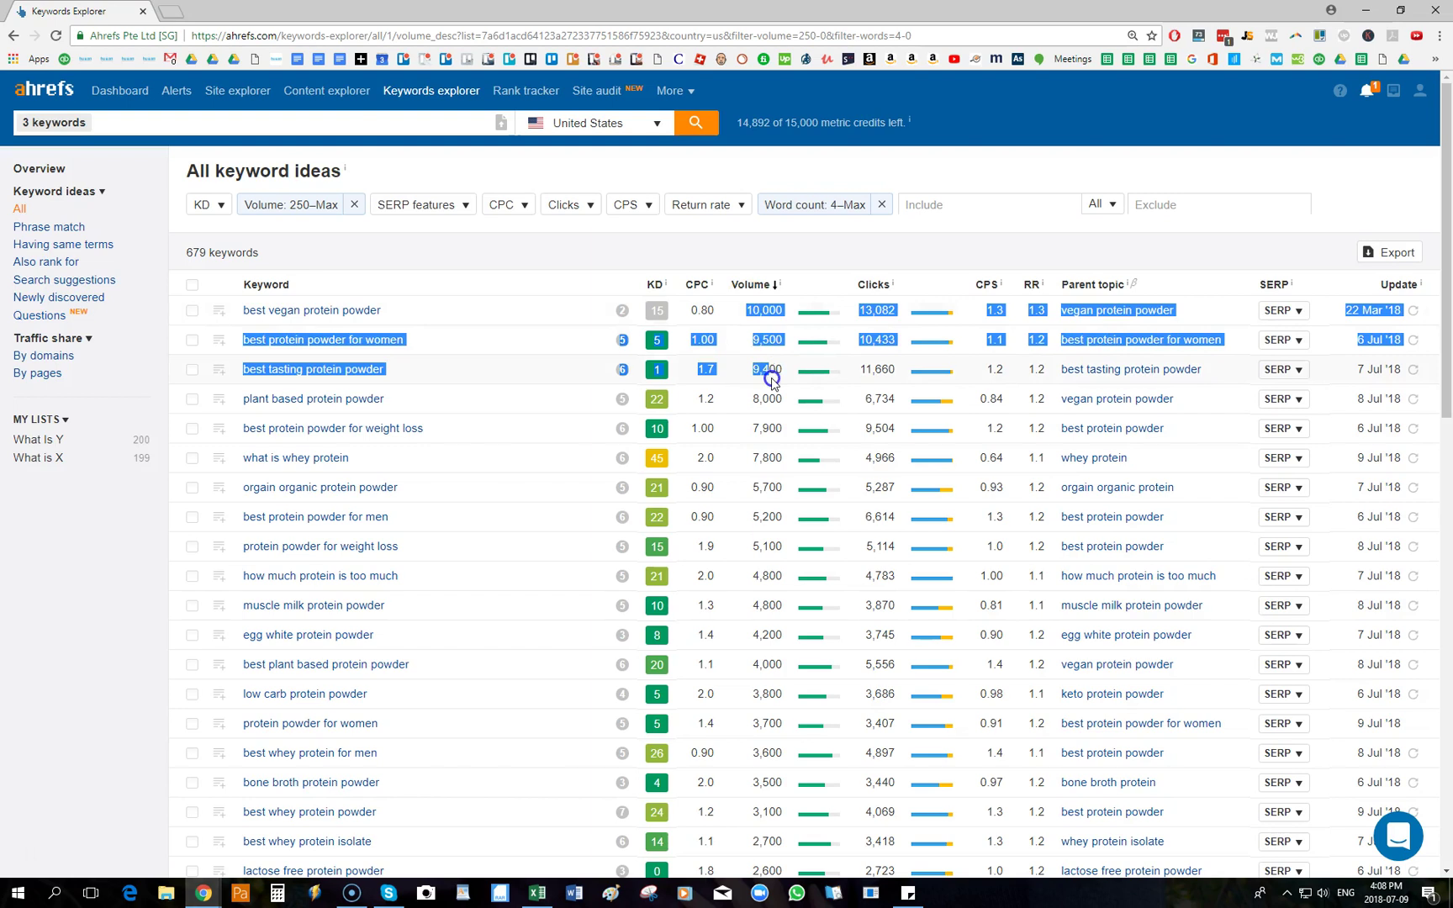
pyautogui.click(771, 375)
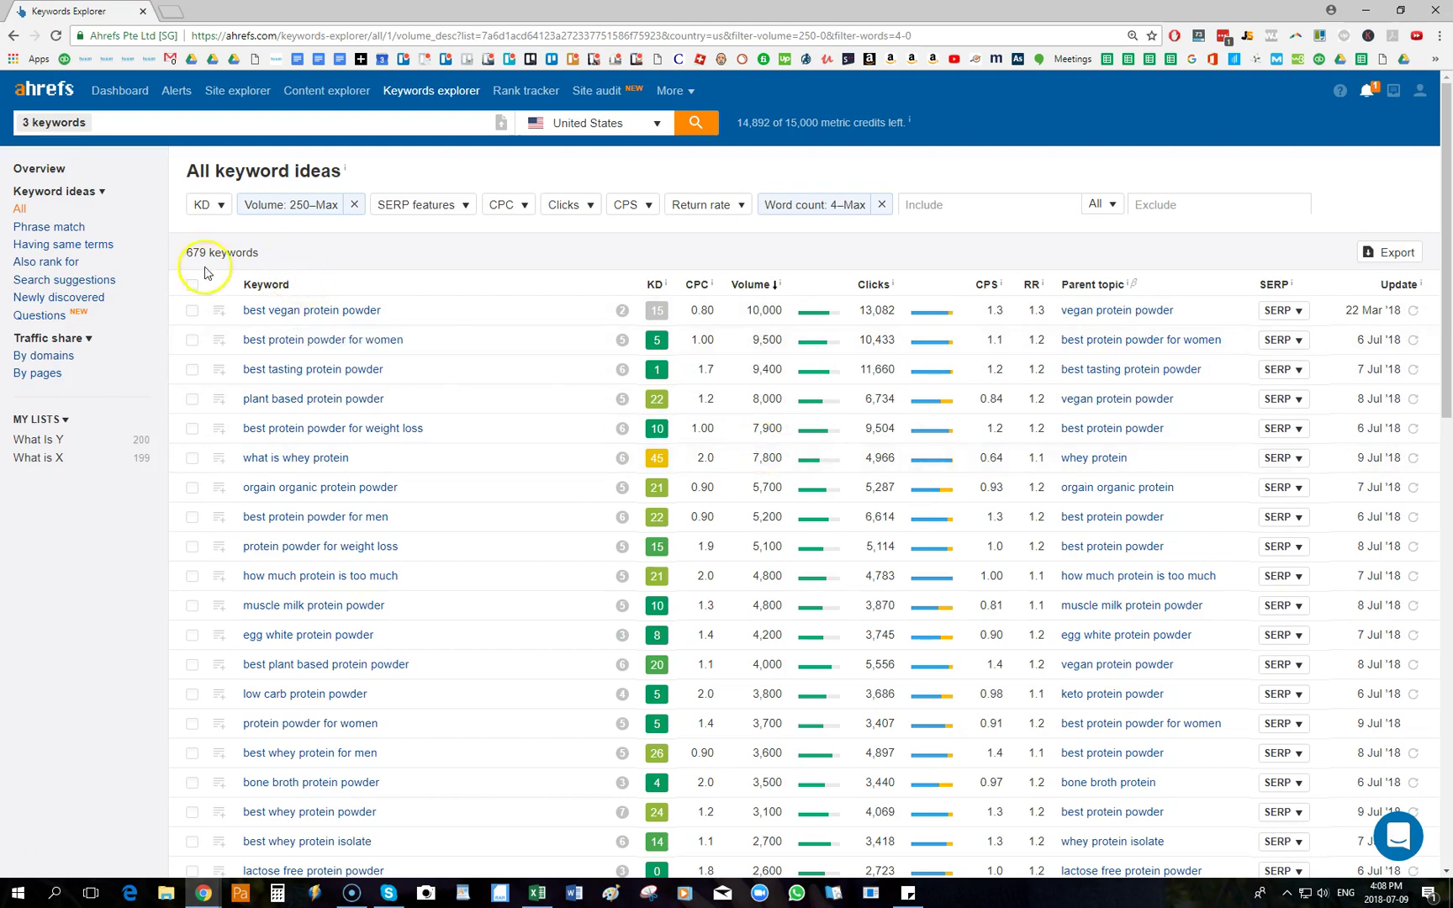
pyautogui.moveTo(209, 252); pyautogui.dragTo(263, 253)
pyautogui.click(288, 286)
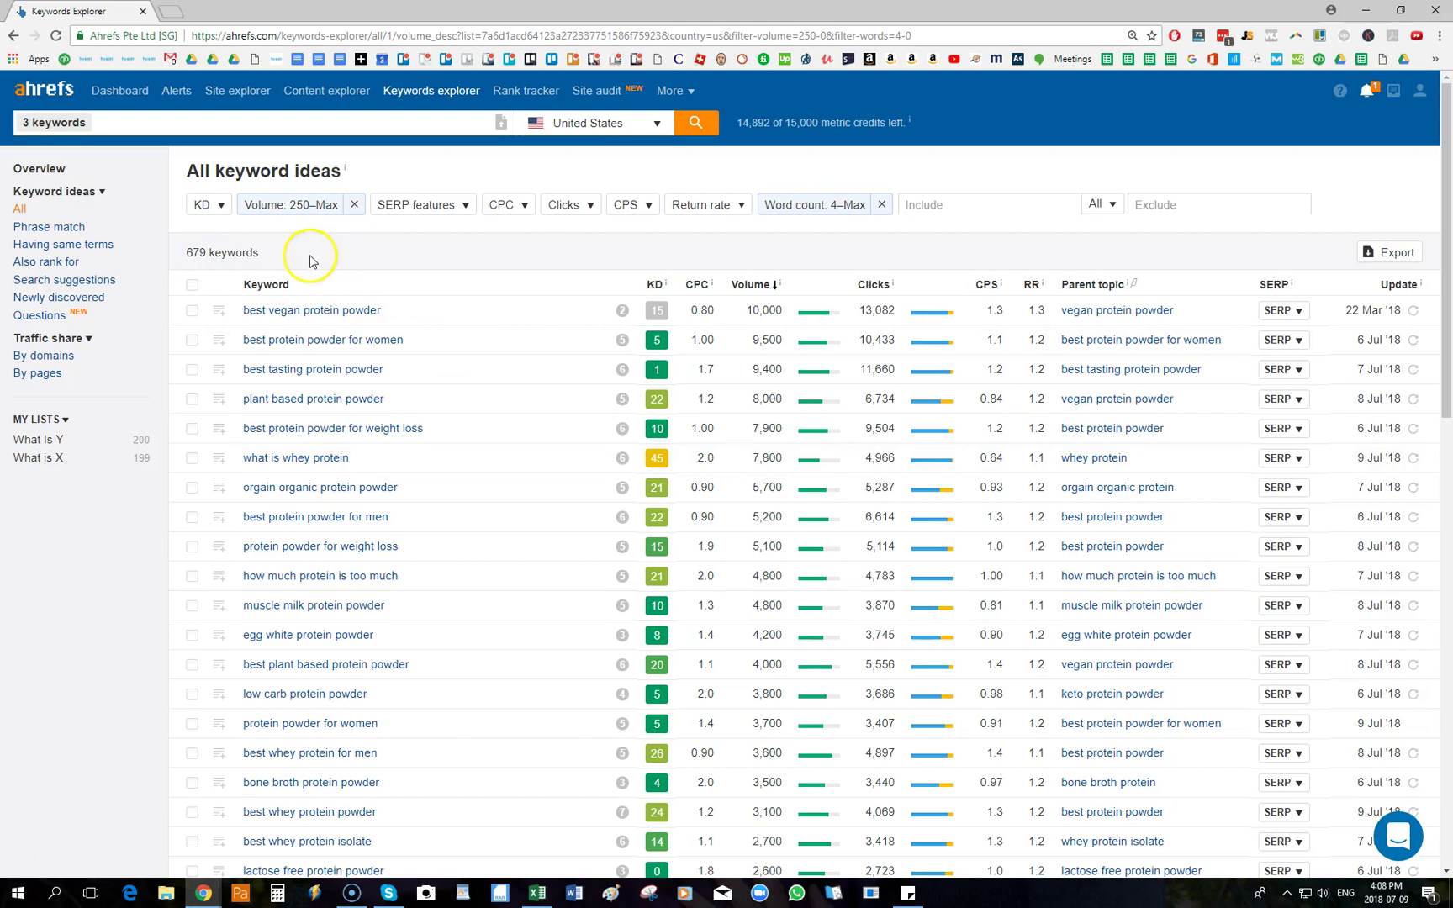
pyautogui.click(828, 204)
pyautogui.doubleClick(814, 242)
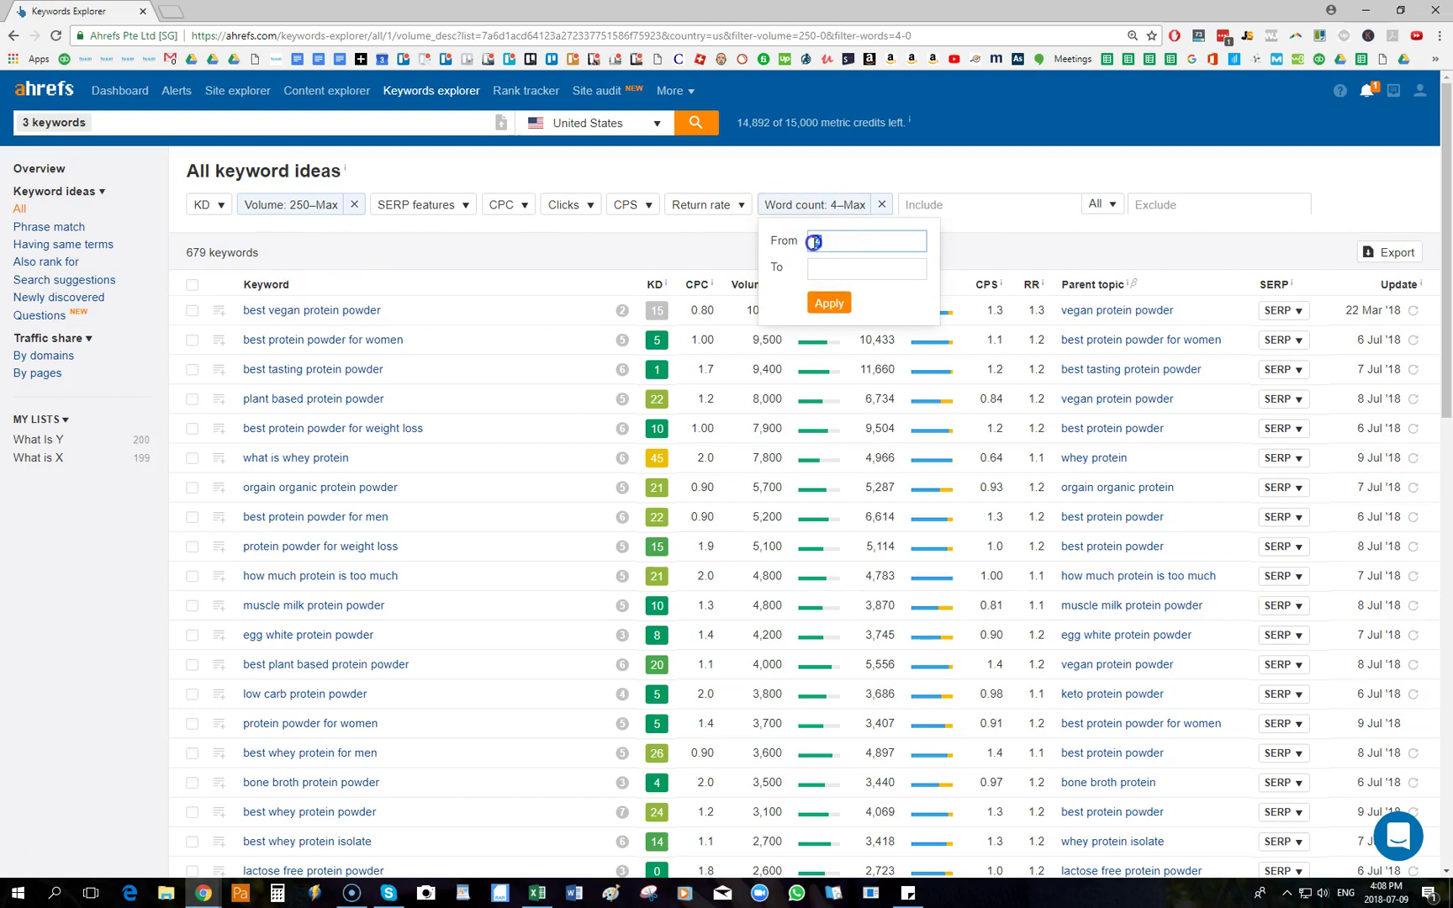
pyautogui.click(692, 258)
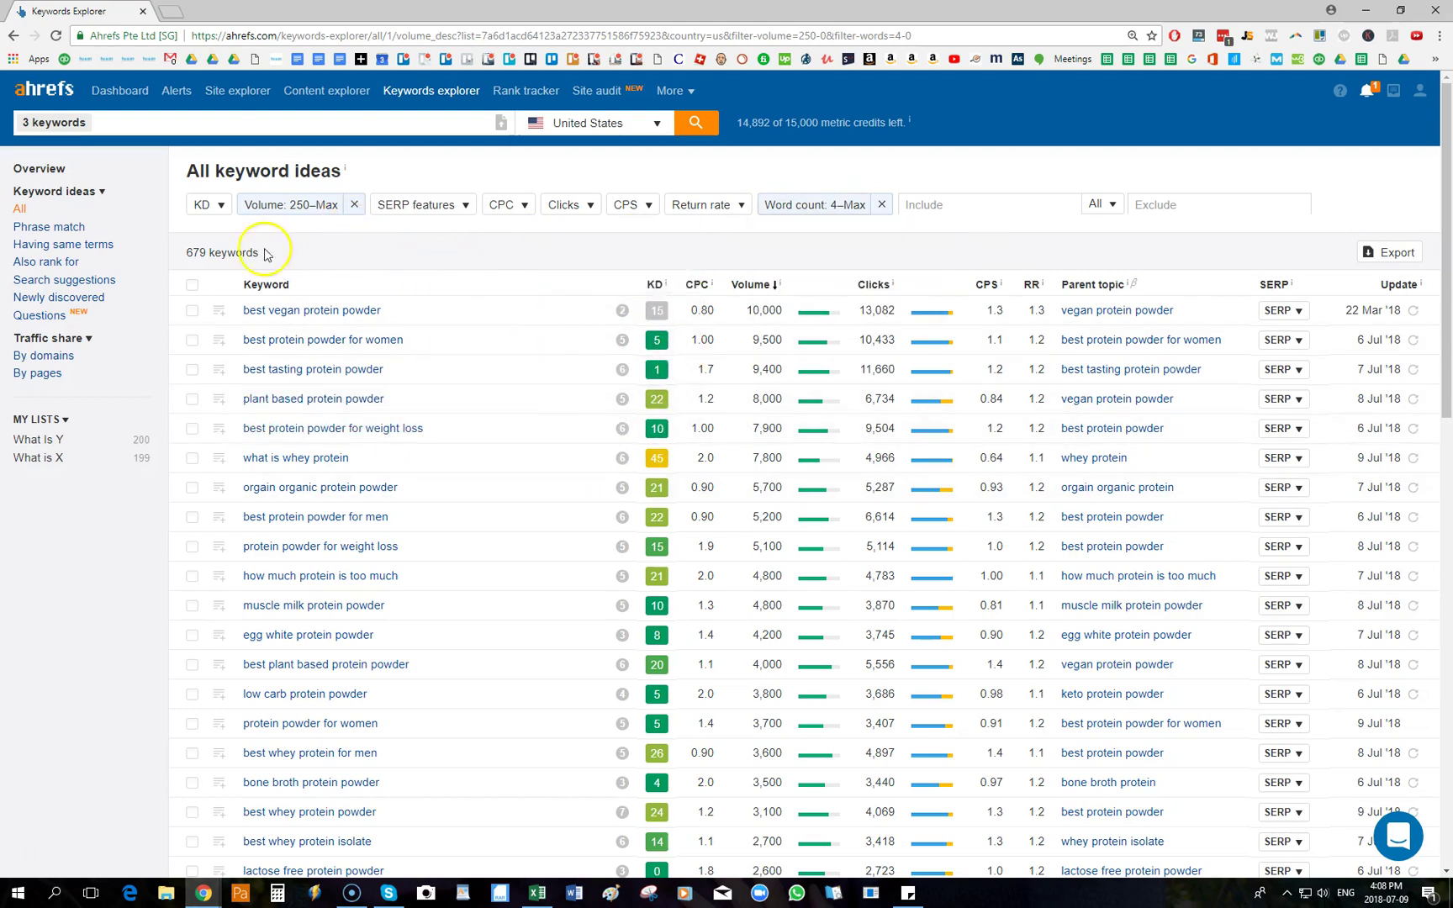
# Step: Filter the keyword ideas to a maximum keyword difficulty (KD) of 5
pyautogui.click(220, 212)
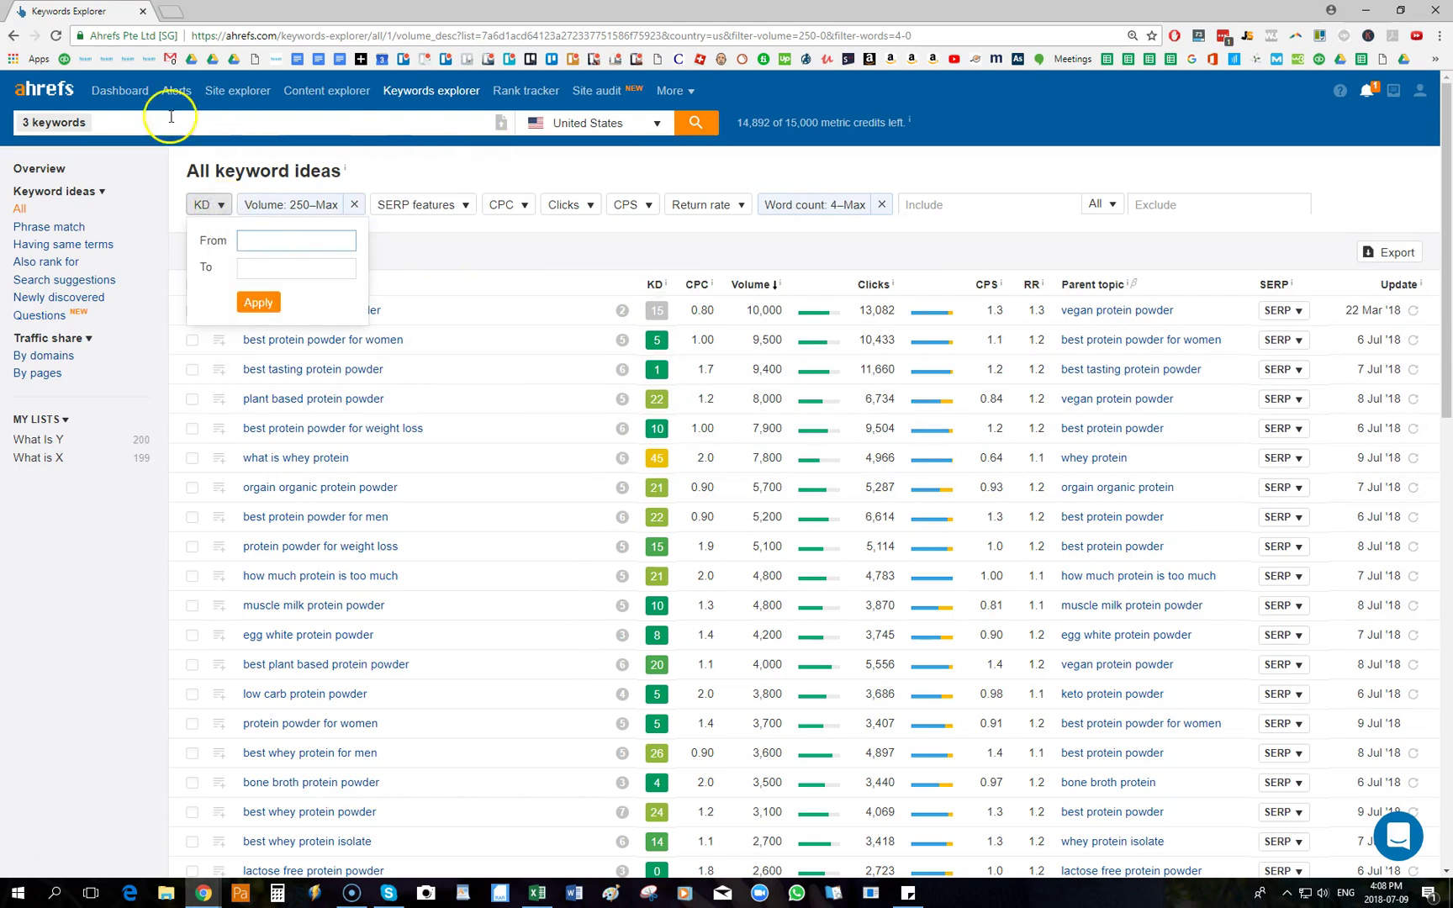
pyautogui.click(258, 268)
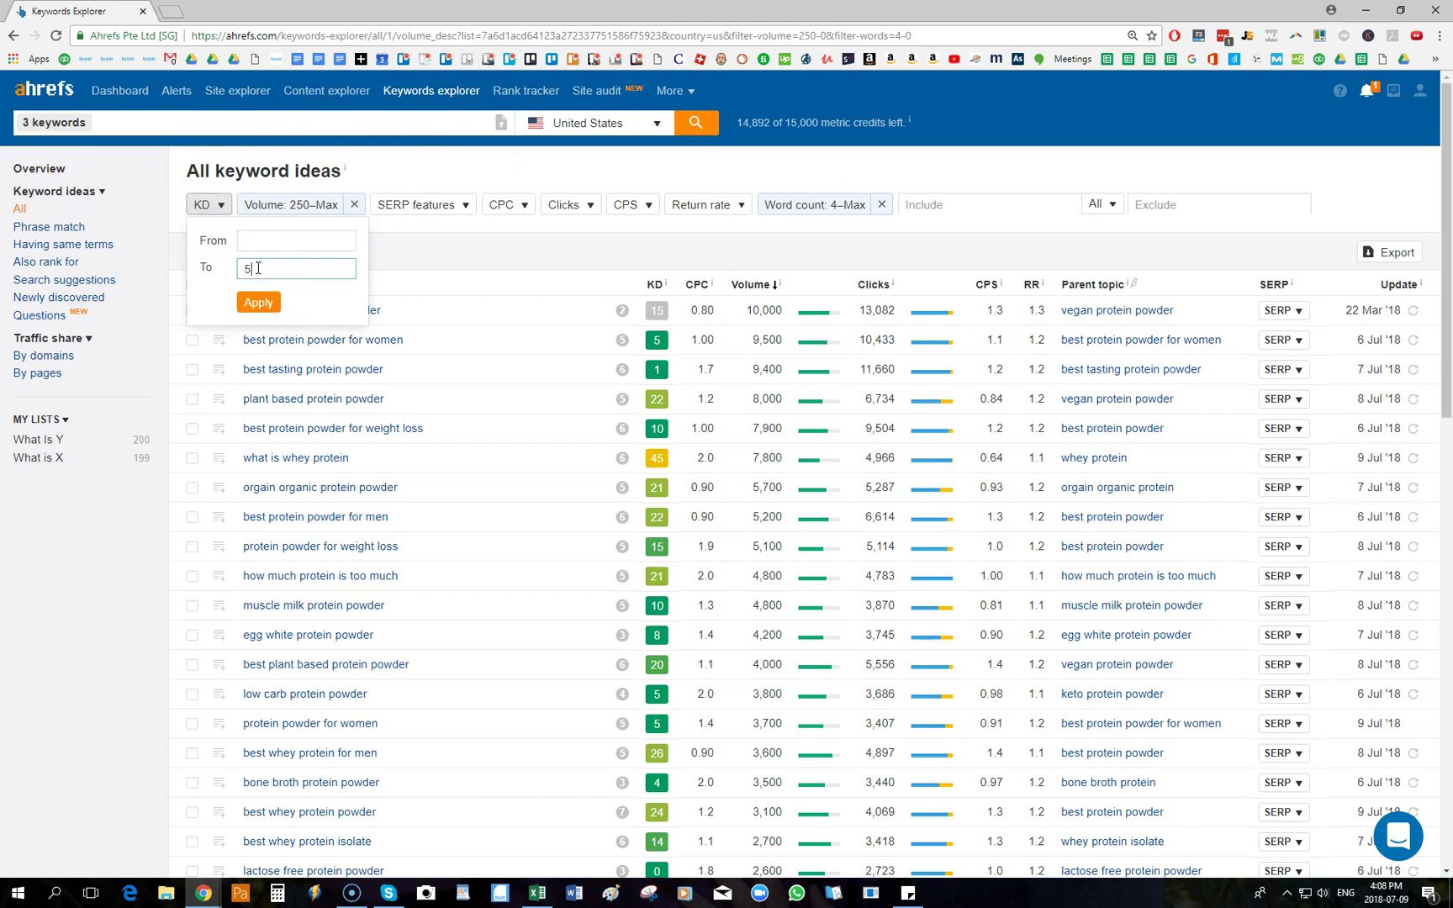
pyautogui.click(256, 301)
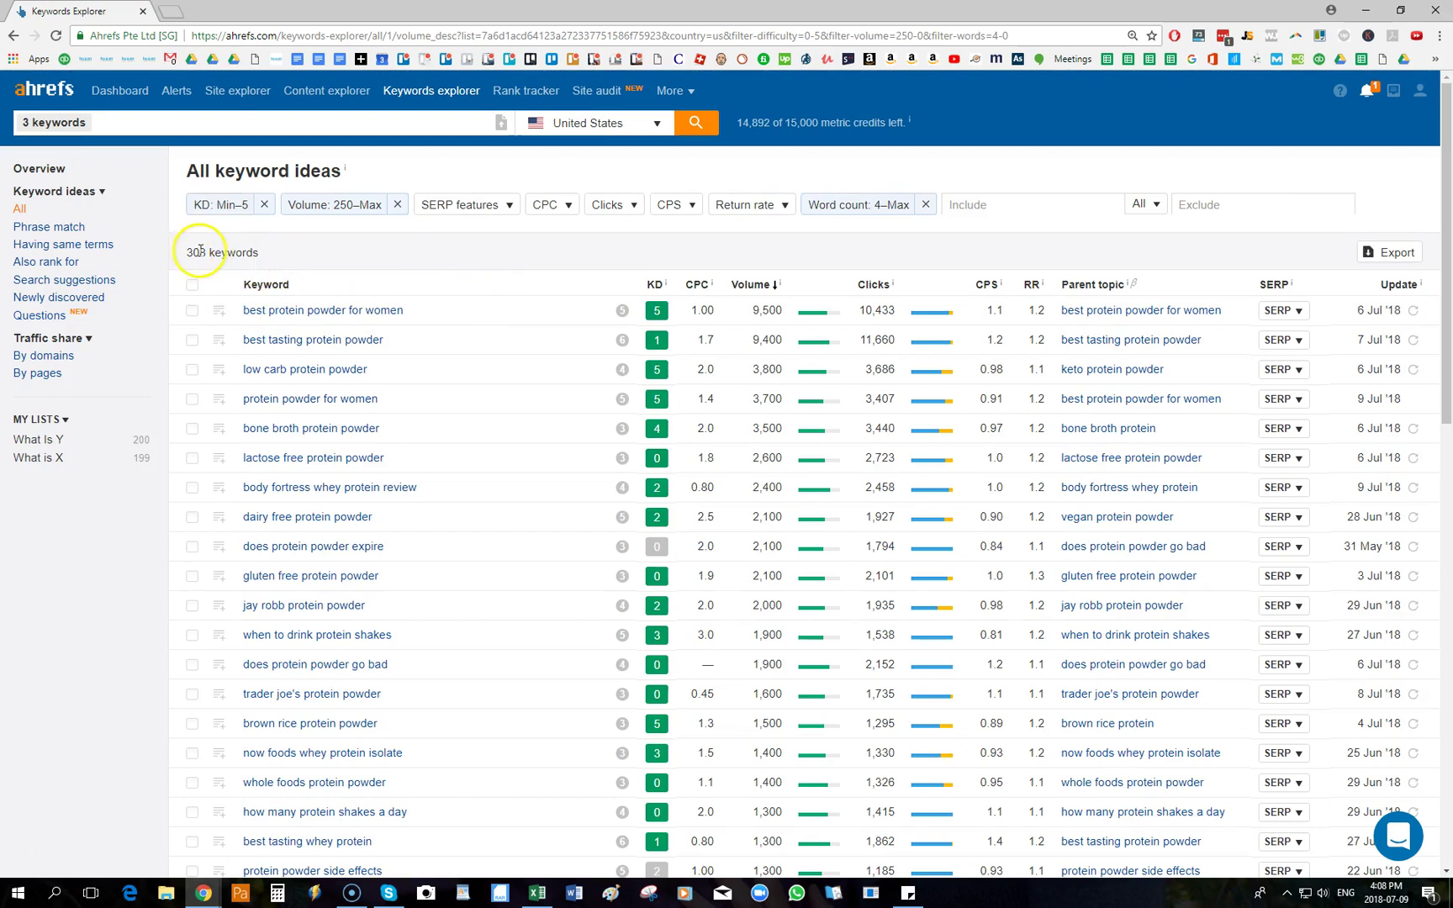
# Step: Start a full CSV export of the filtered keywords in the Microsoft Excel (UTF-16) format
pyautogui.click(1374, 252)
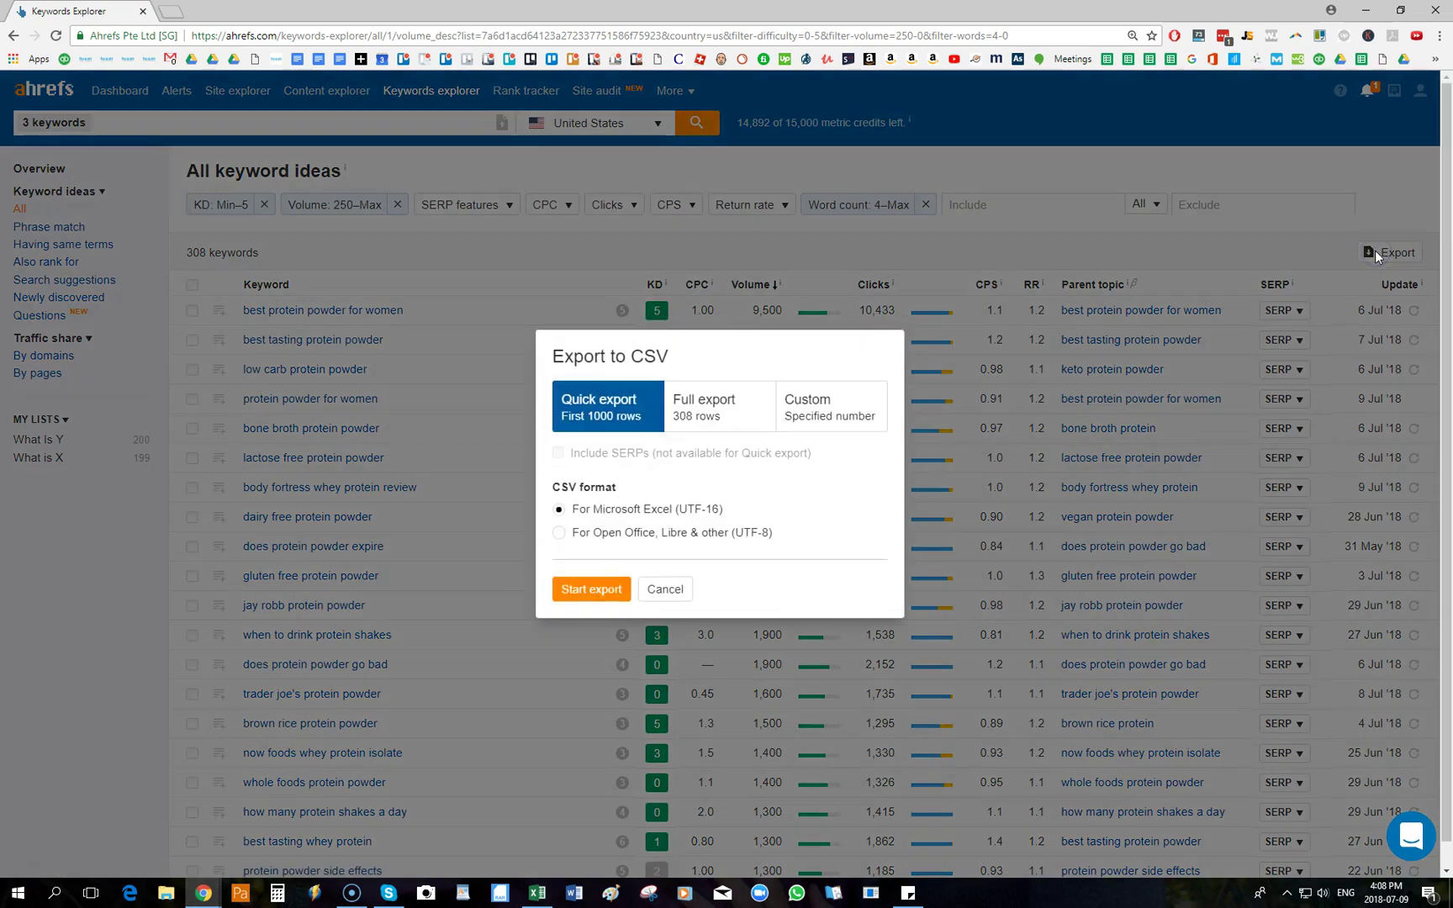
pyautogui.click(721, 400)
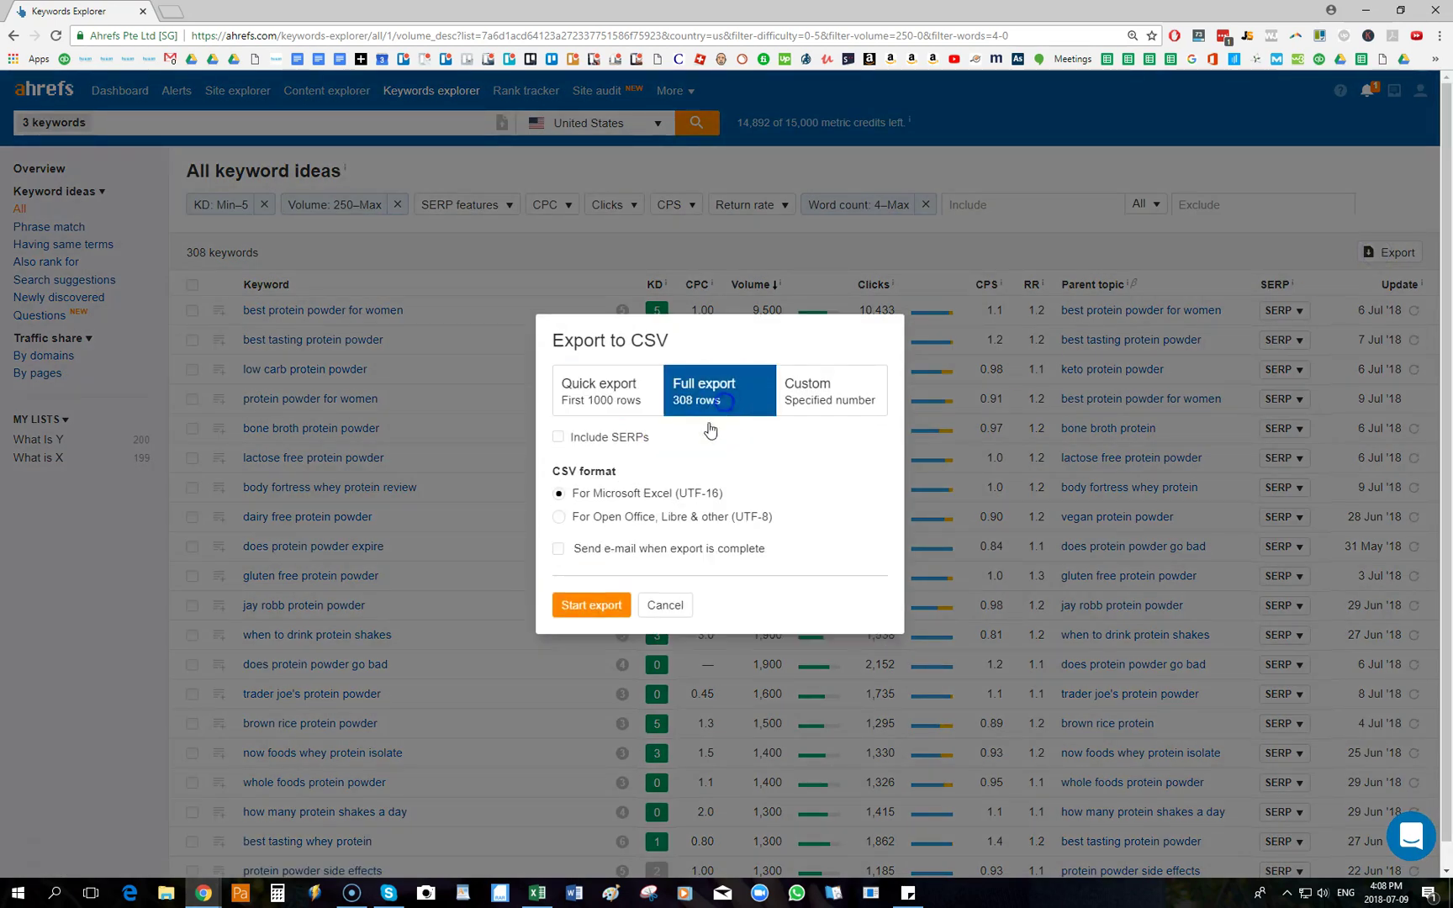
pyautogui.click(607, 605)
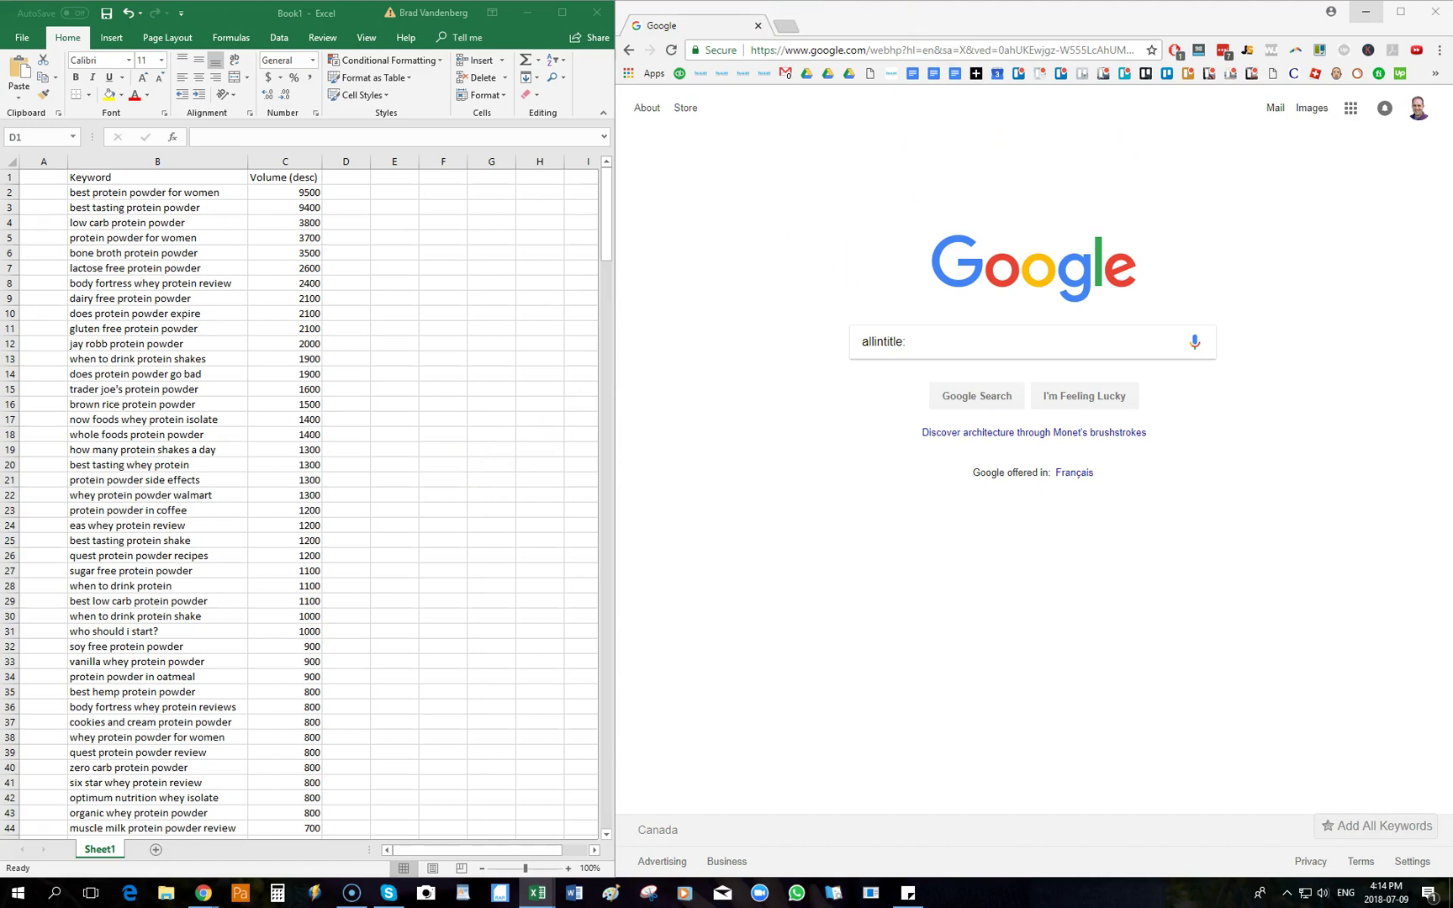
# Step: Switch to Excel, view the exported keyword workbook's Keyword and Volume columns, and minimize that workbook
pyautogui.moveTo(0, 253); pyautogui.dragTo(720, 123)
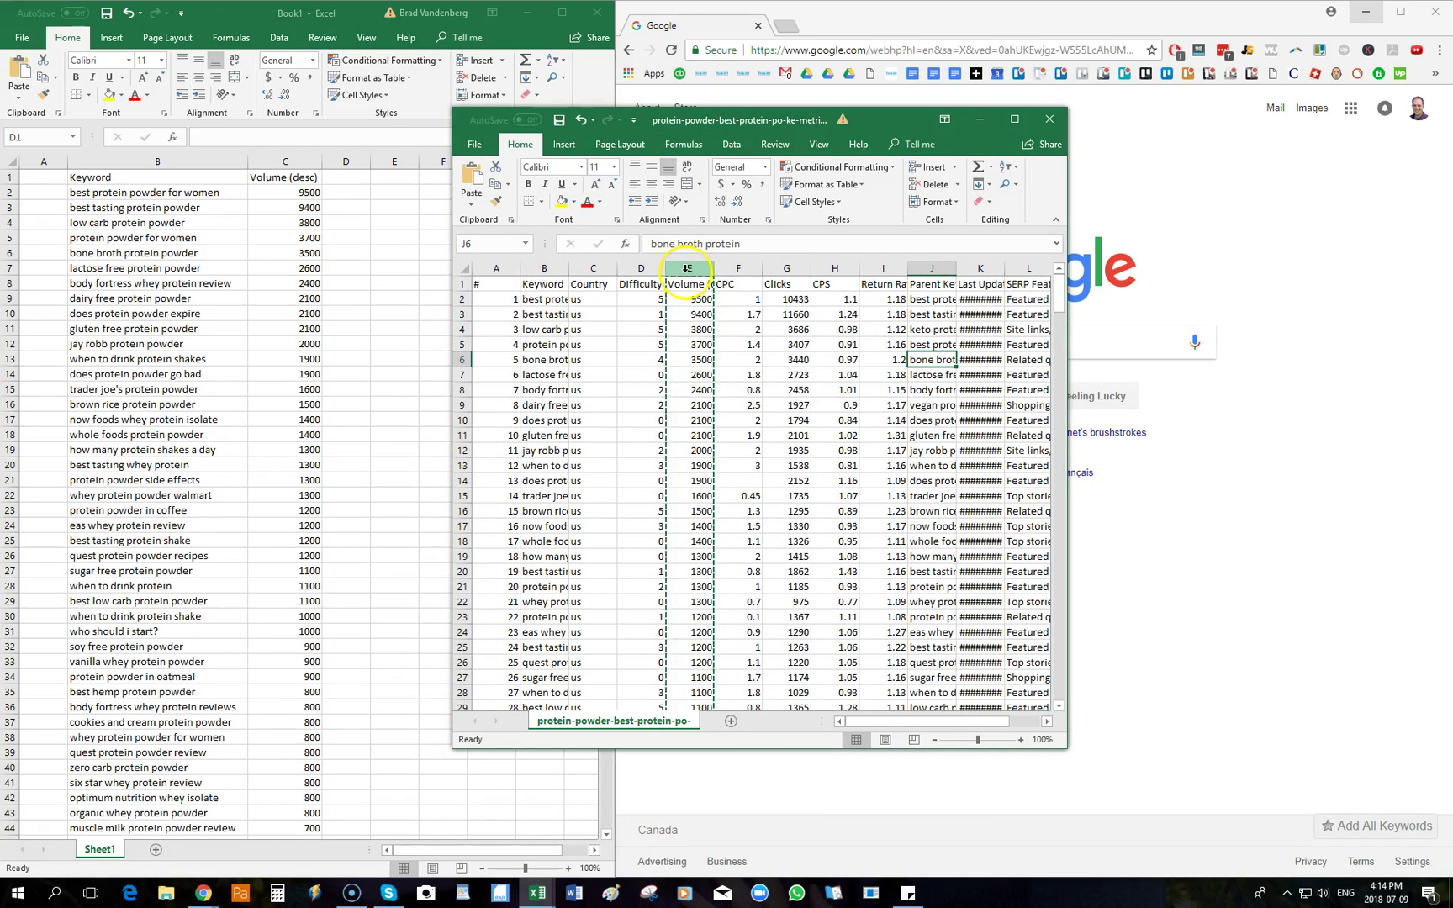
pyautogui.click(980, 119)
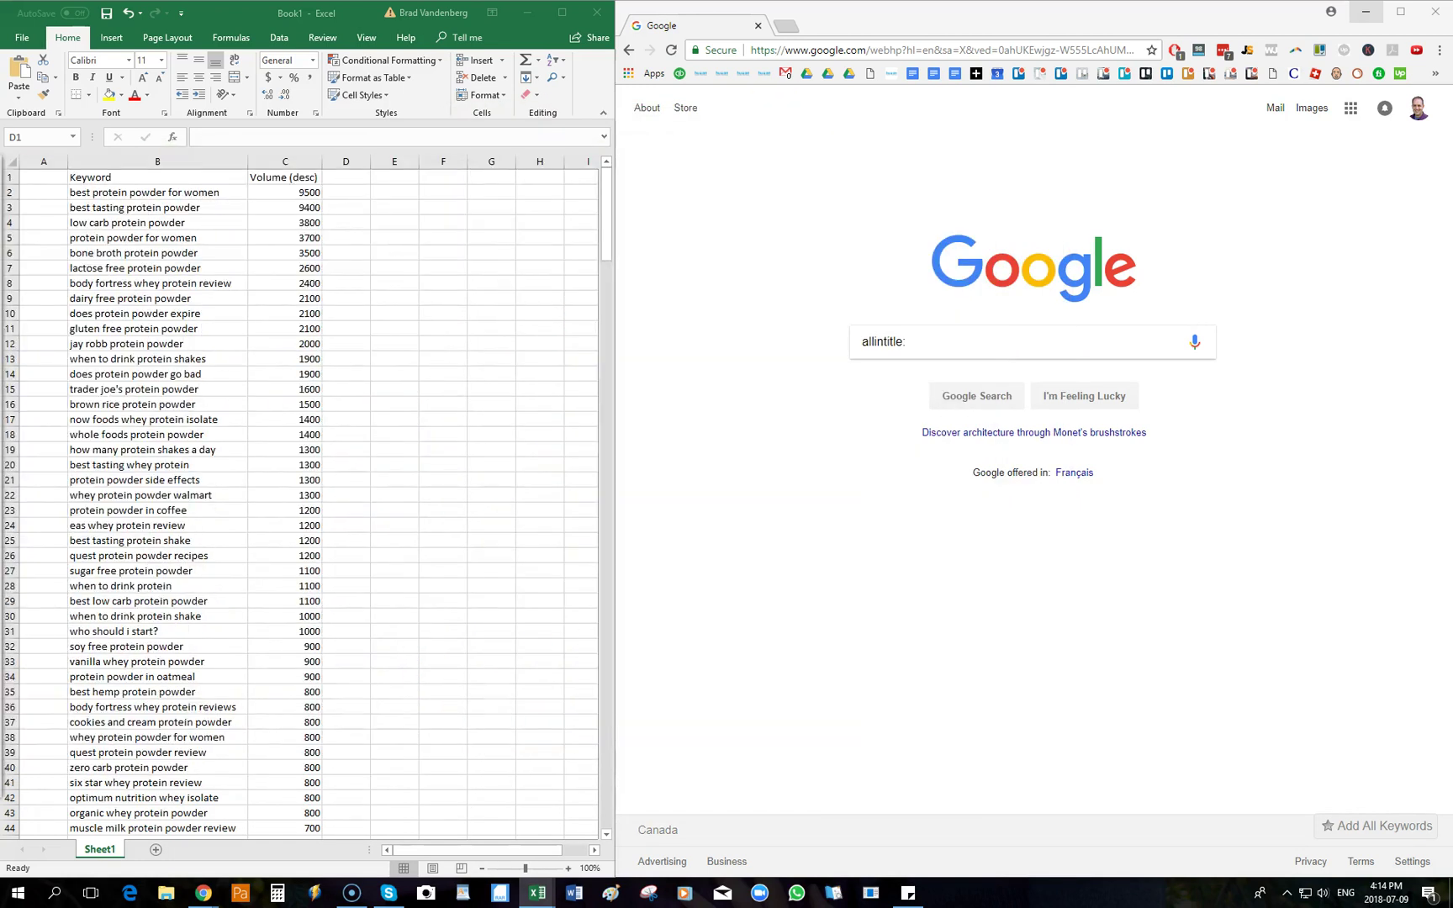
pyautogui.click(305, 197)
pyautogui.click(301, 192)
pyautogui.click(345, 194)
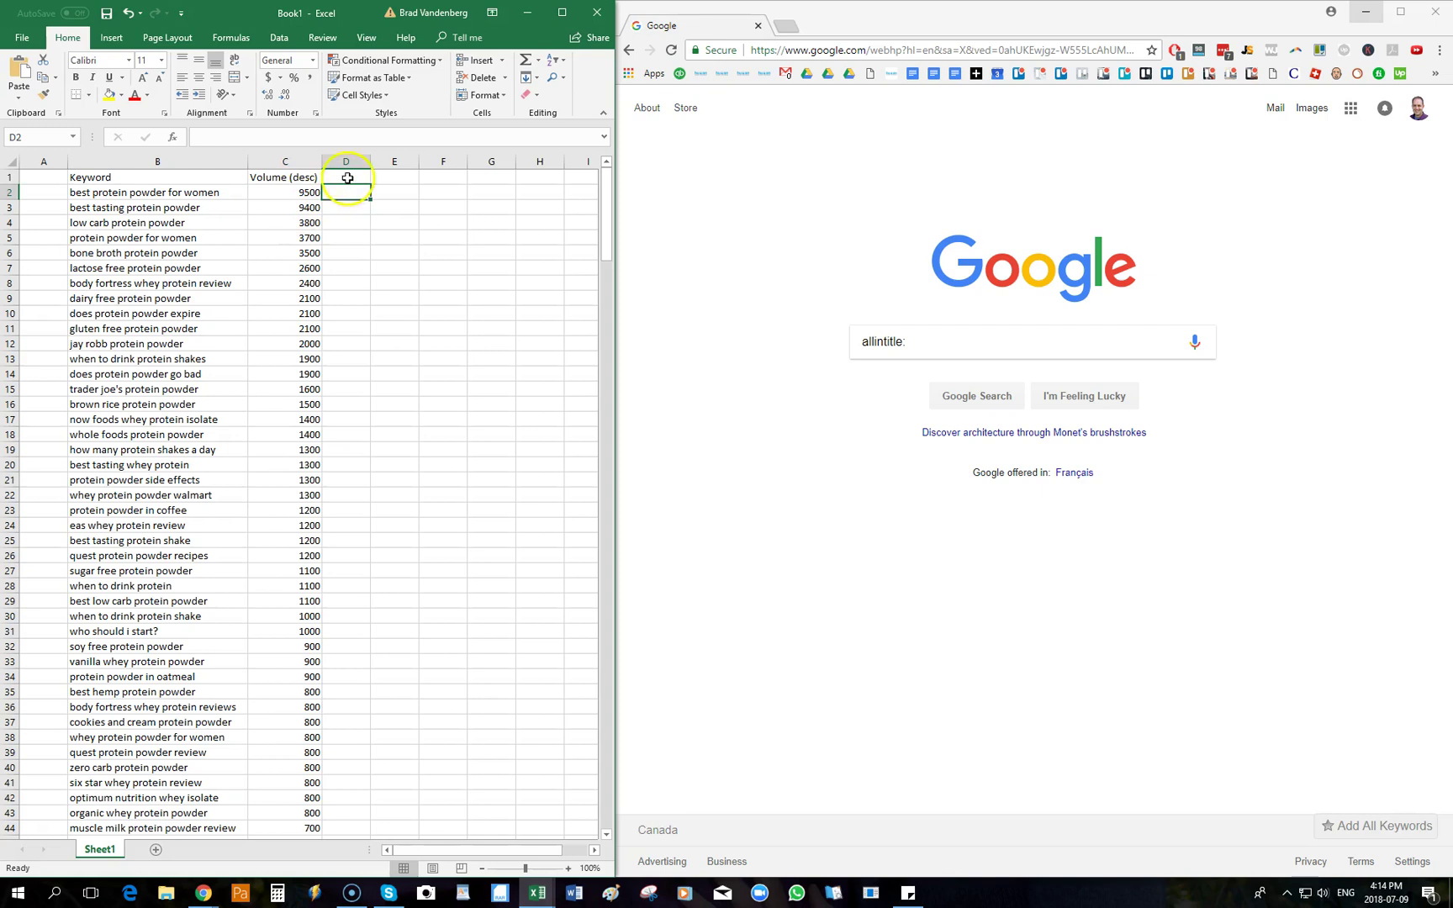
pyautogui.click(347, 192)
pyautogui.click(350, 192)
pyautogui.moveTo(301, 194); pyautogui.dragTo(308, 405)
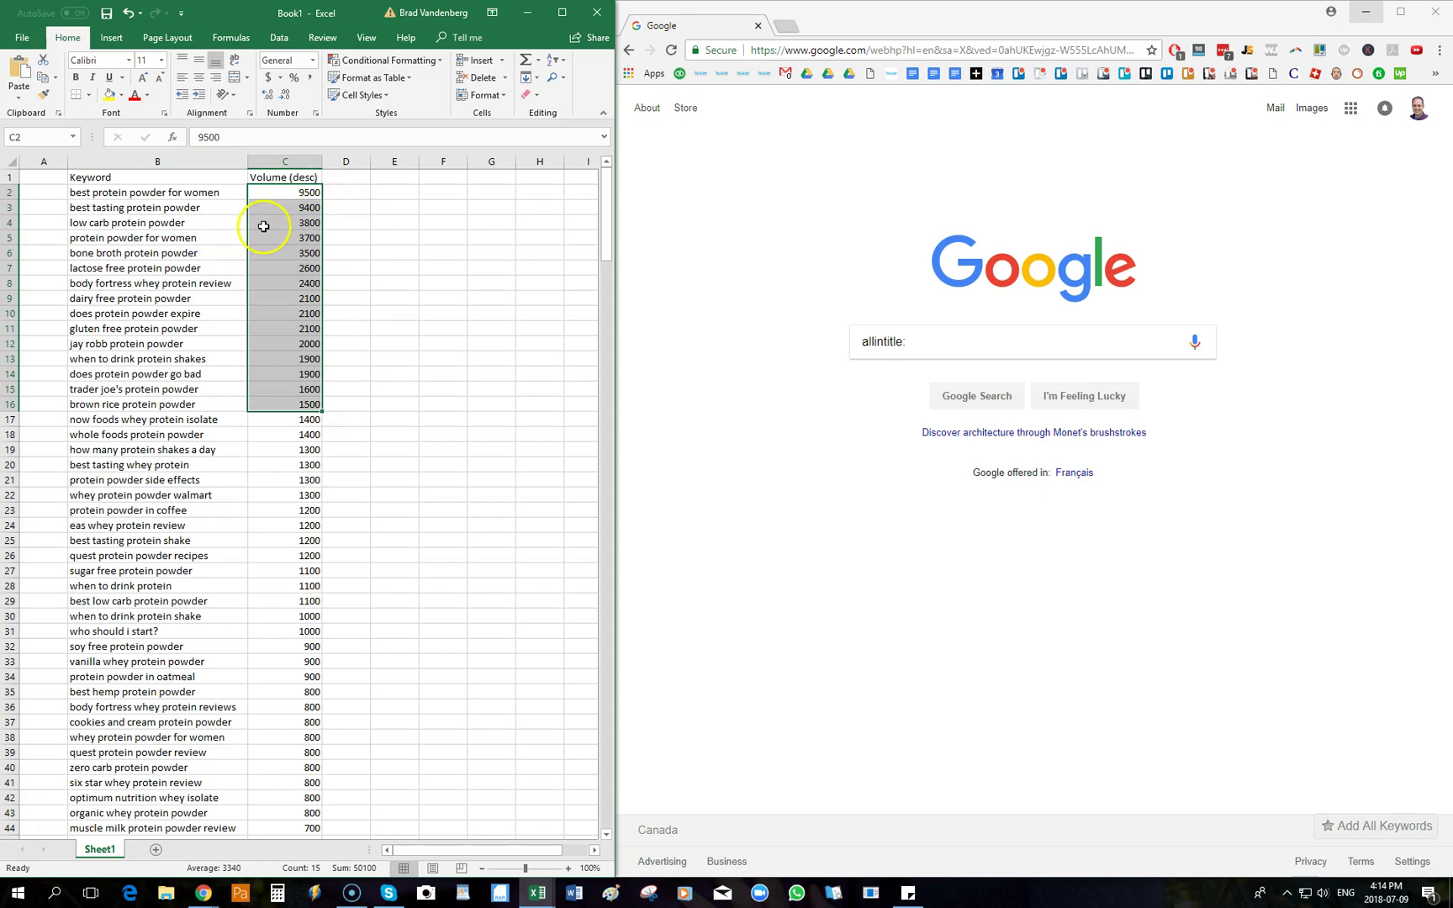
pyautogui.click(347, 195)
# Step: Enter the column header AIT in cell D1, beside the Volume (desc) header
pyautogui.click(348, 178)
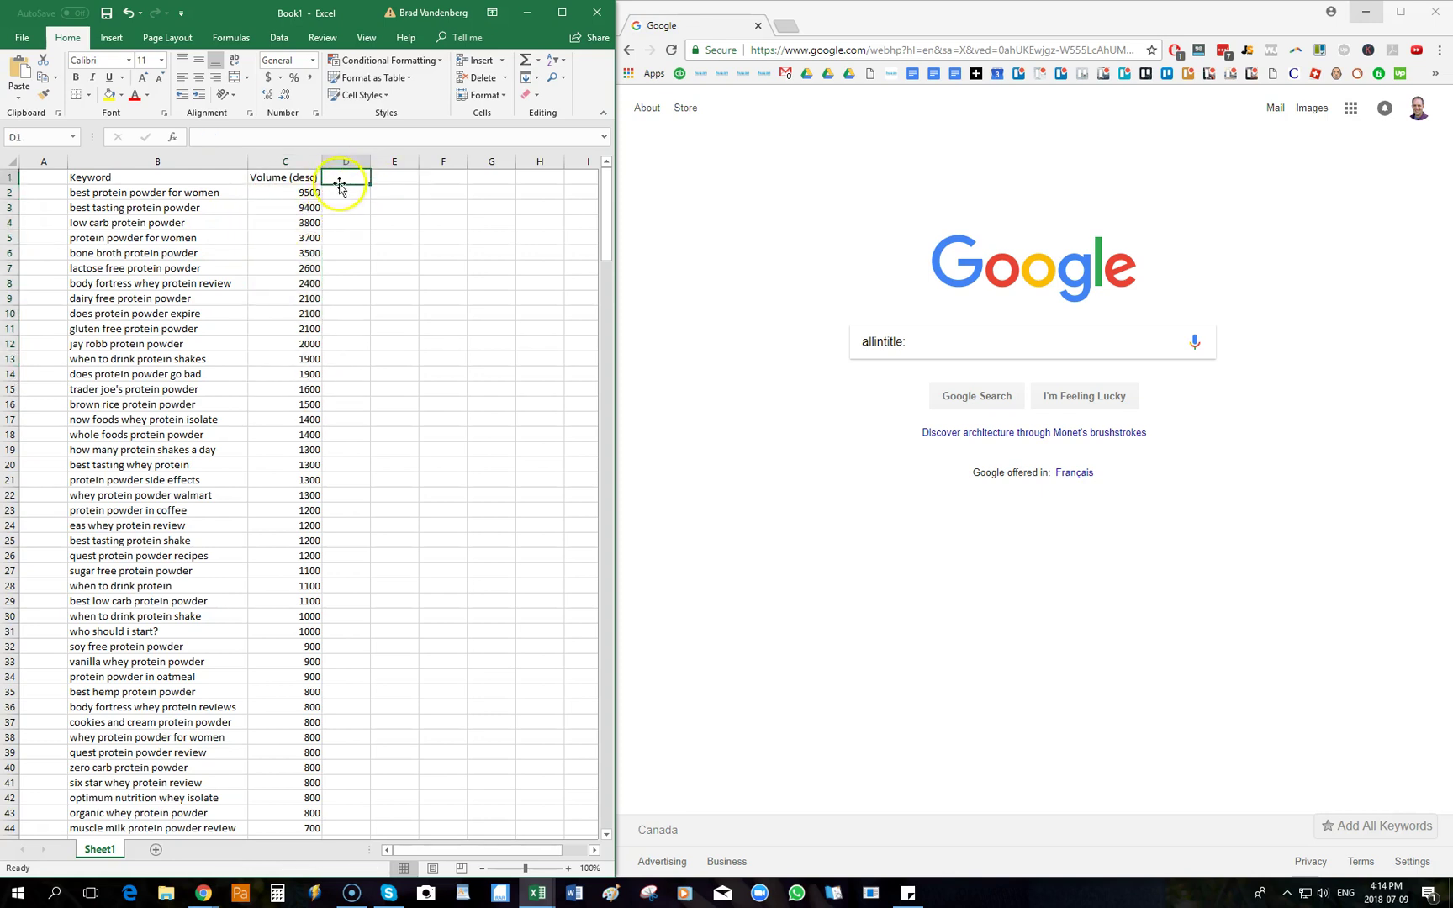
pyautogui.write('AIT')
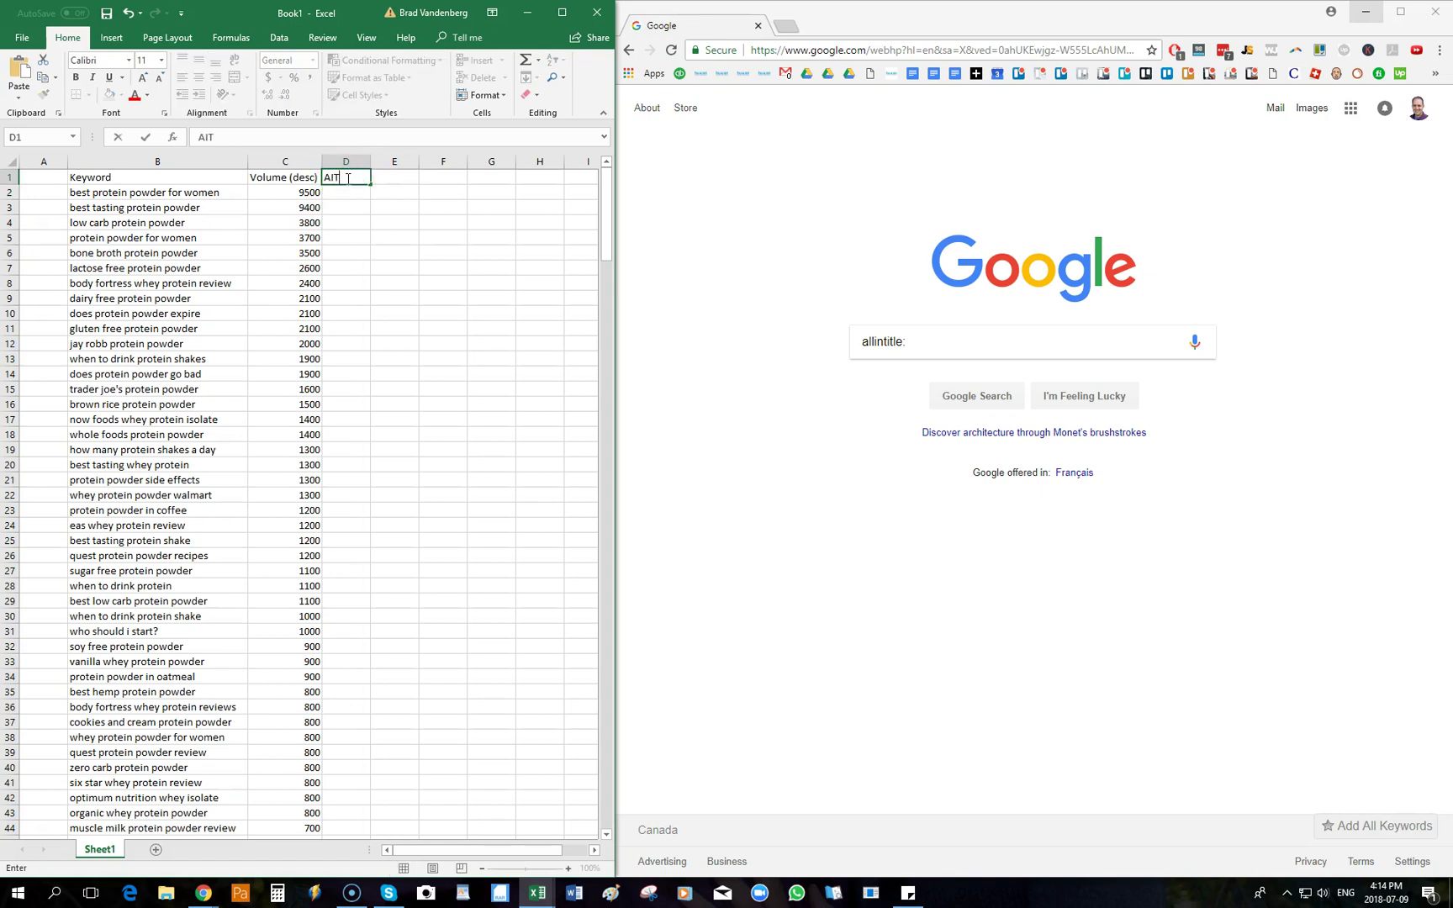
pyautogui.click(353, 193)
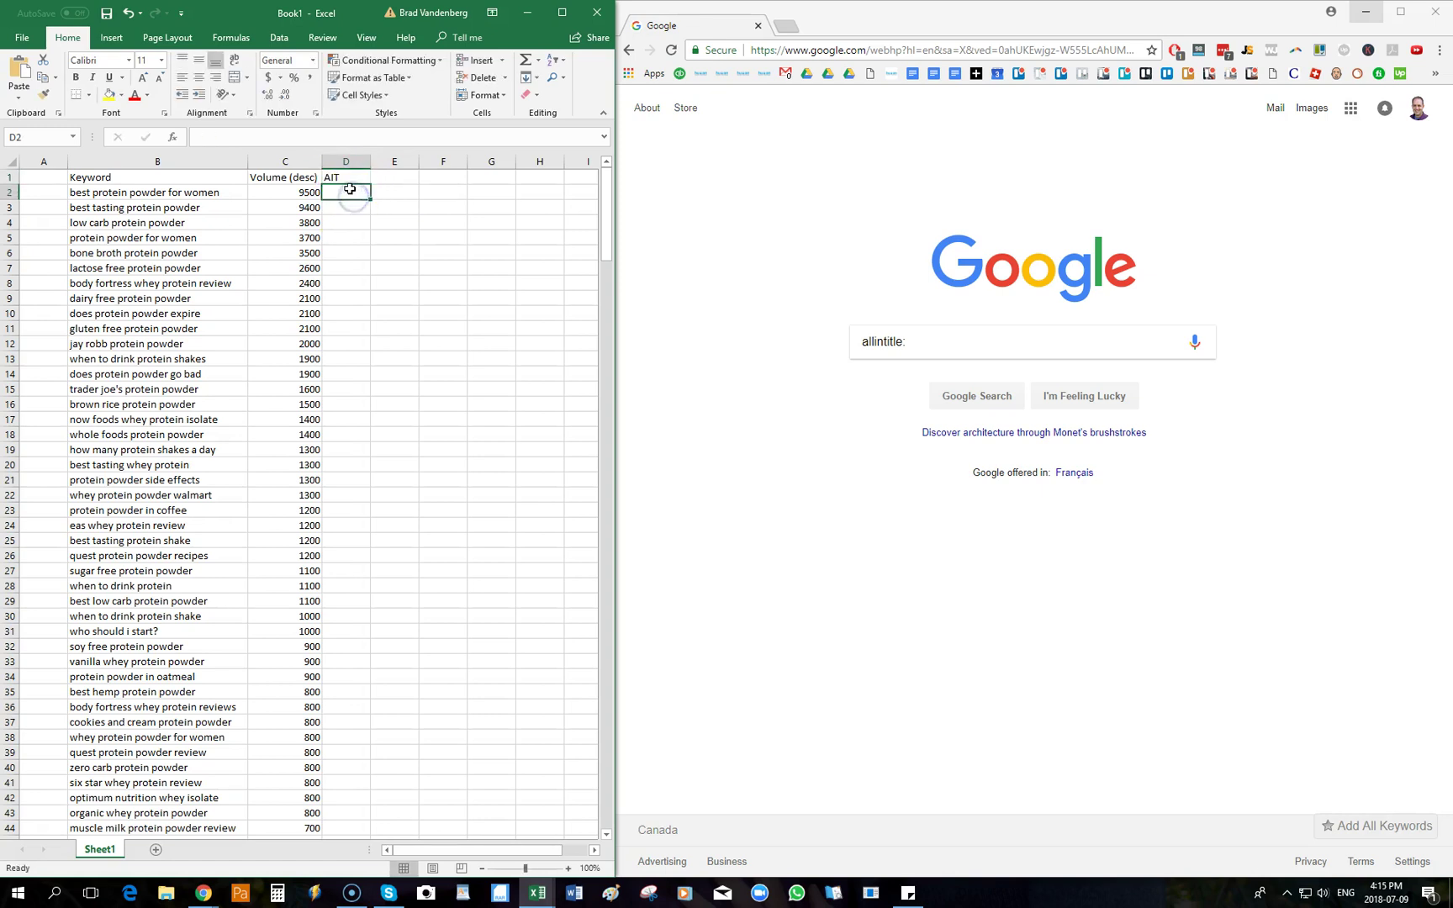
# Step: Copy the keyword "best protein powder for women" from the sheet and search Google for allintitle:best protein powder for women
pyautogui.click(183, 193)
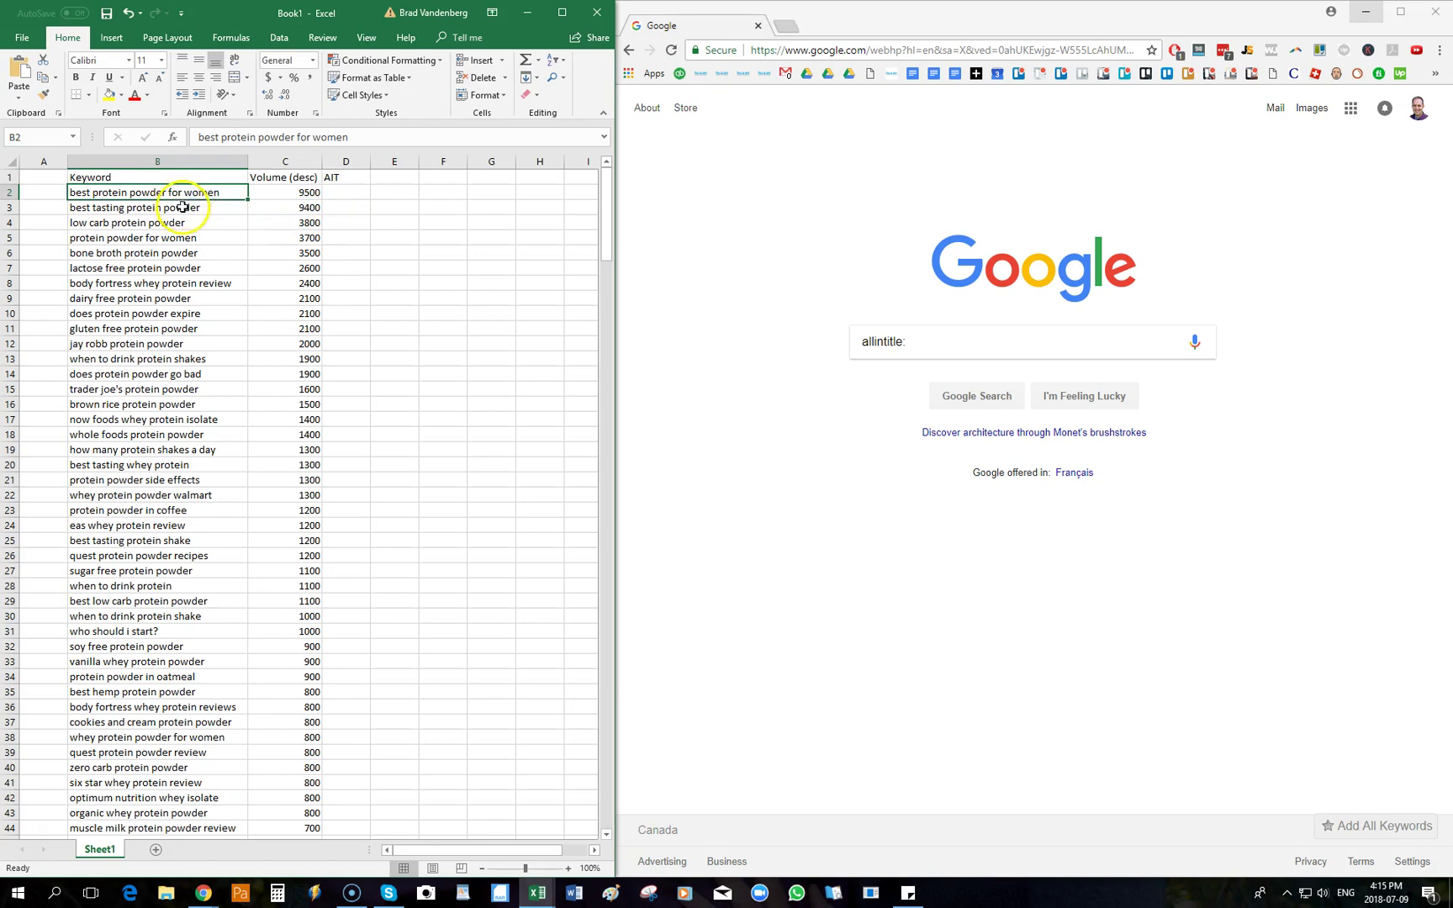
pyautogui.click(925, 340)
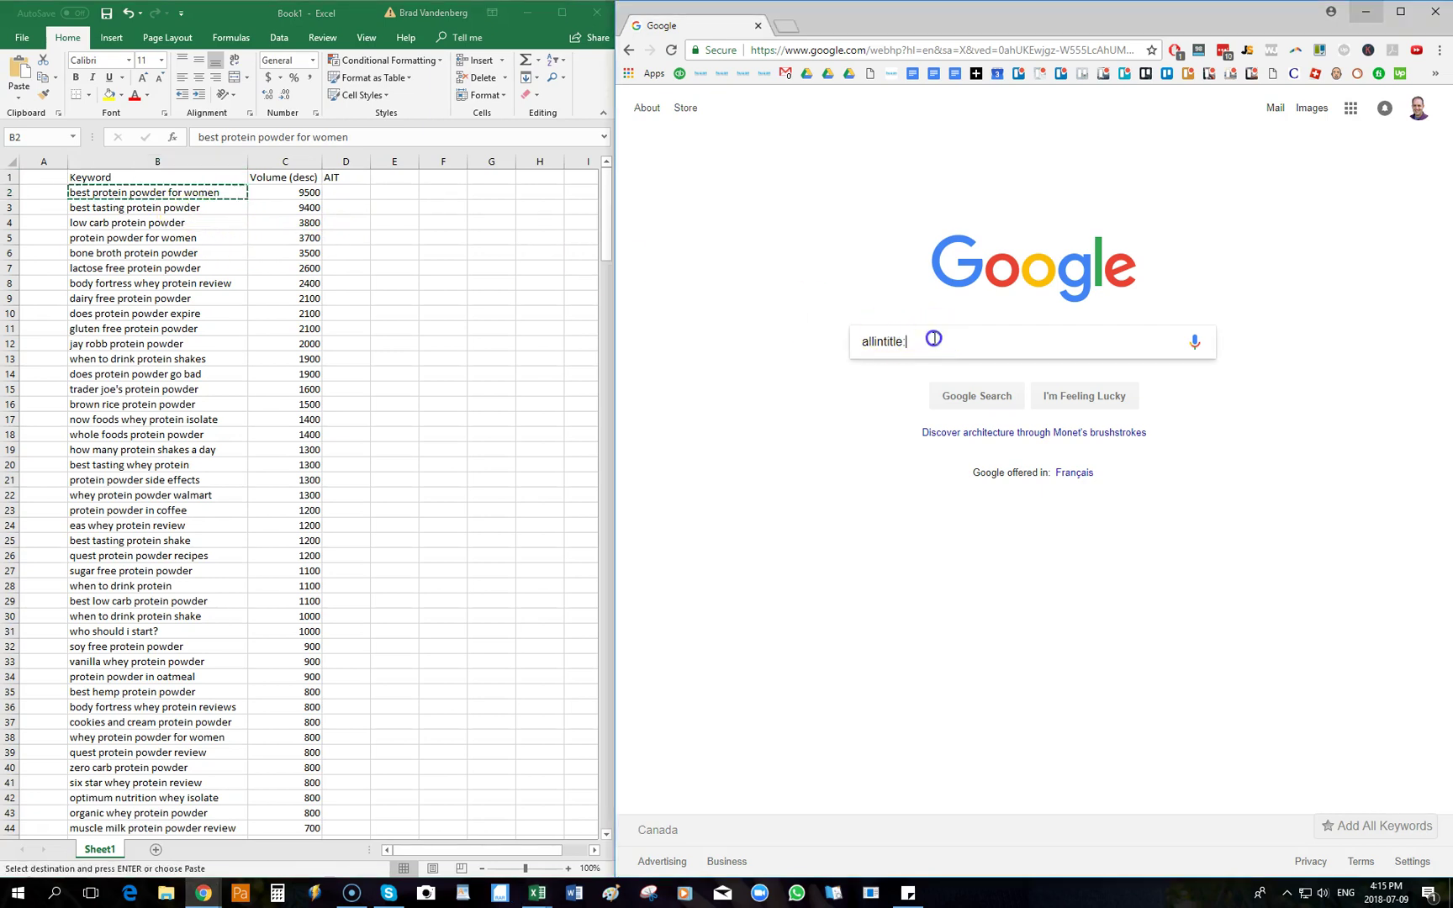
pyautogui.write('best protein powder for women')
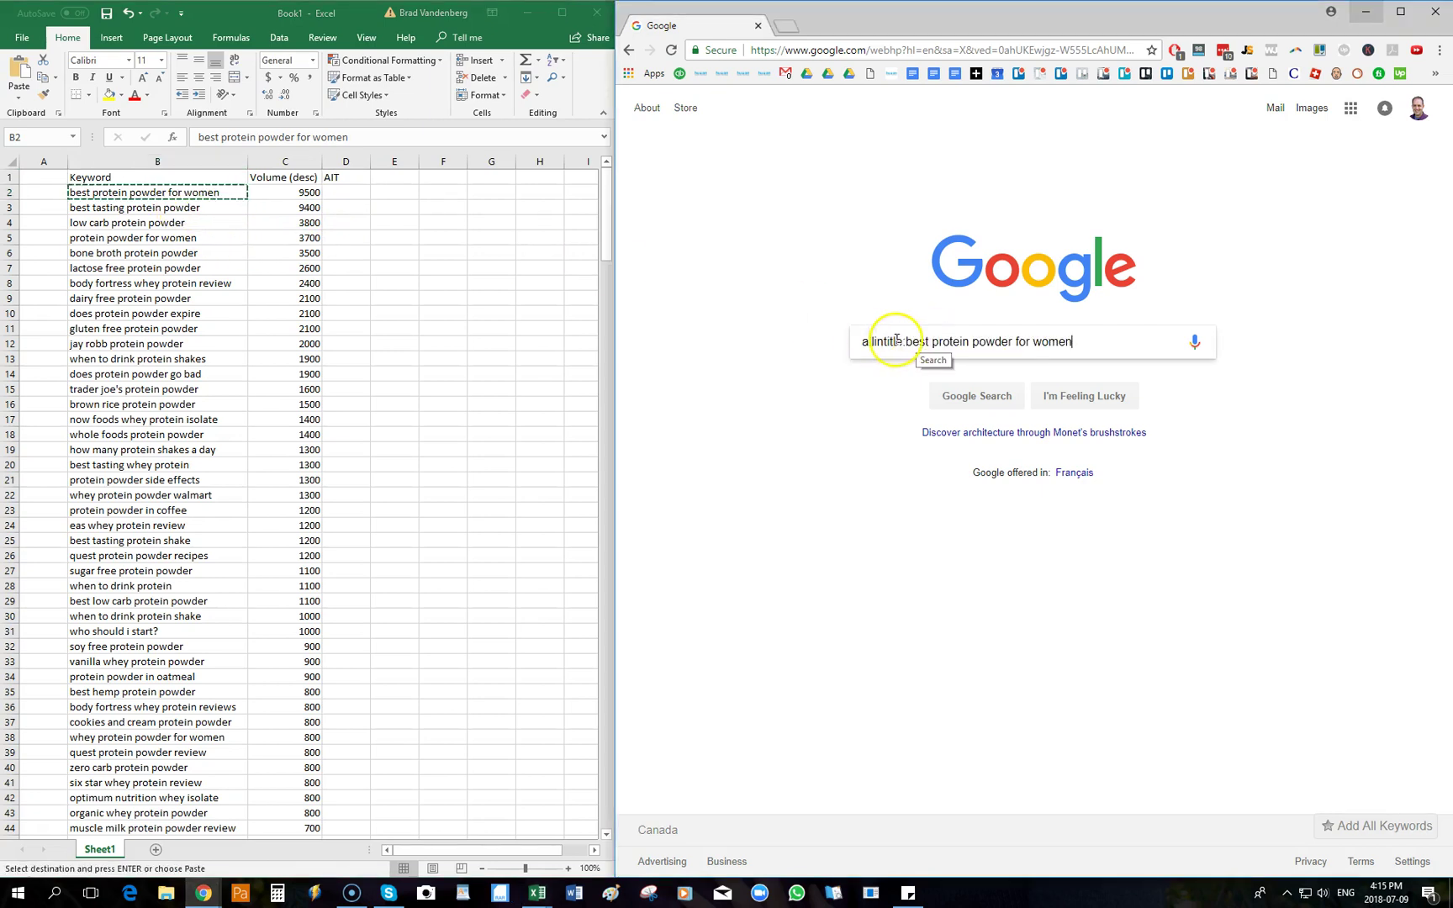
pyautogui.press('Return')
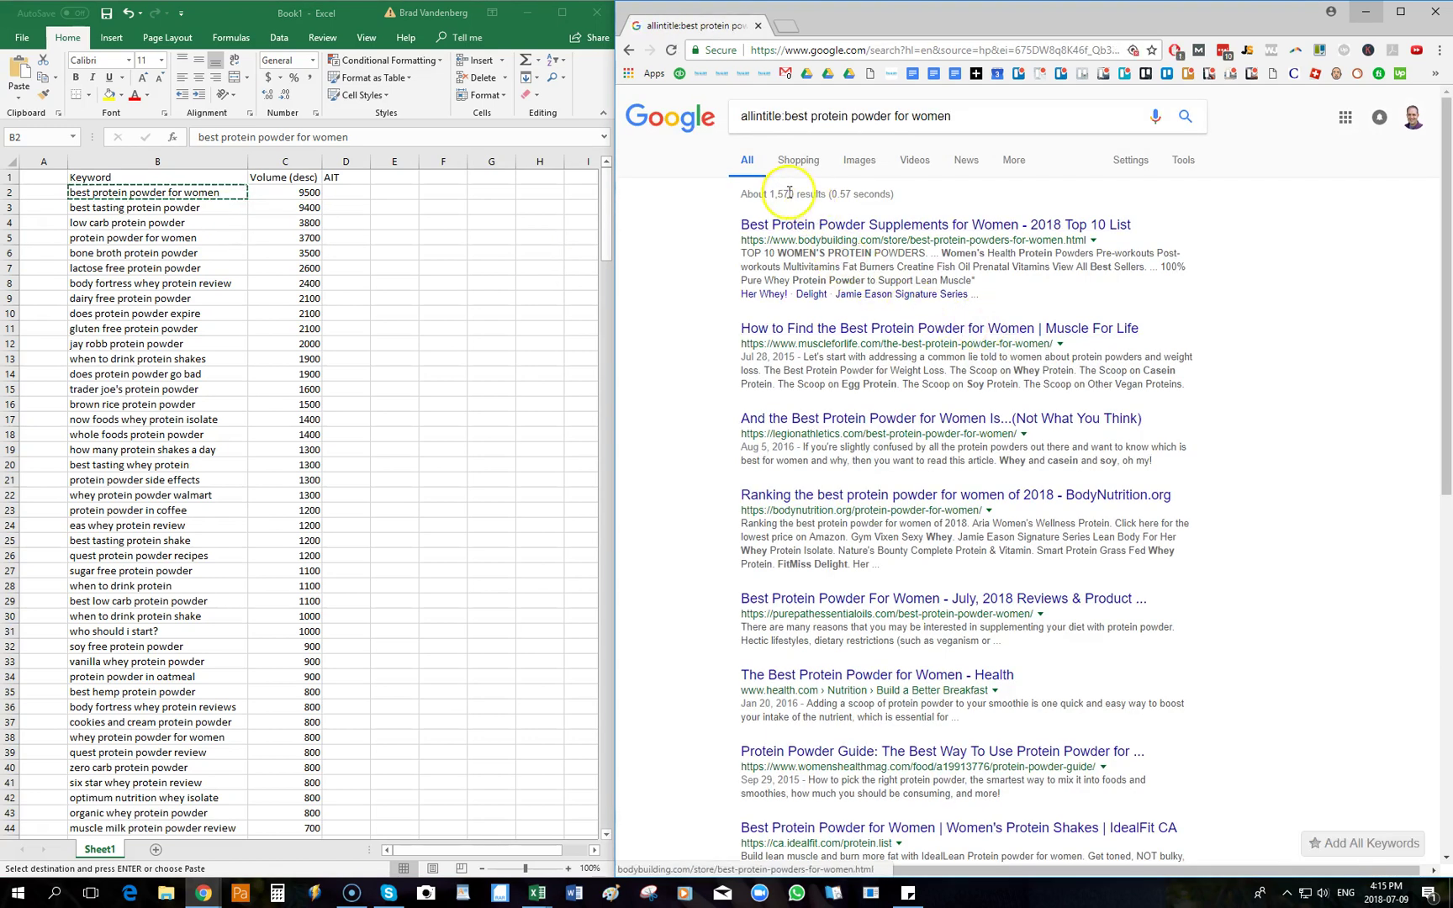
# Step: Check the Google result count and enter 0 in the AIT column for "best protein powder for women" (cell D2)
pyautogui.click(355, 192)
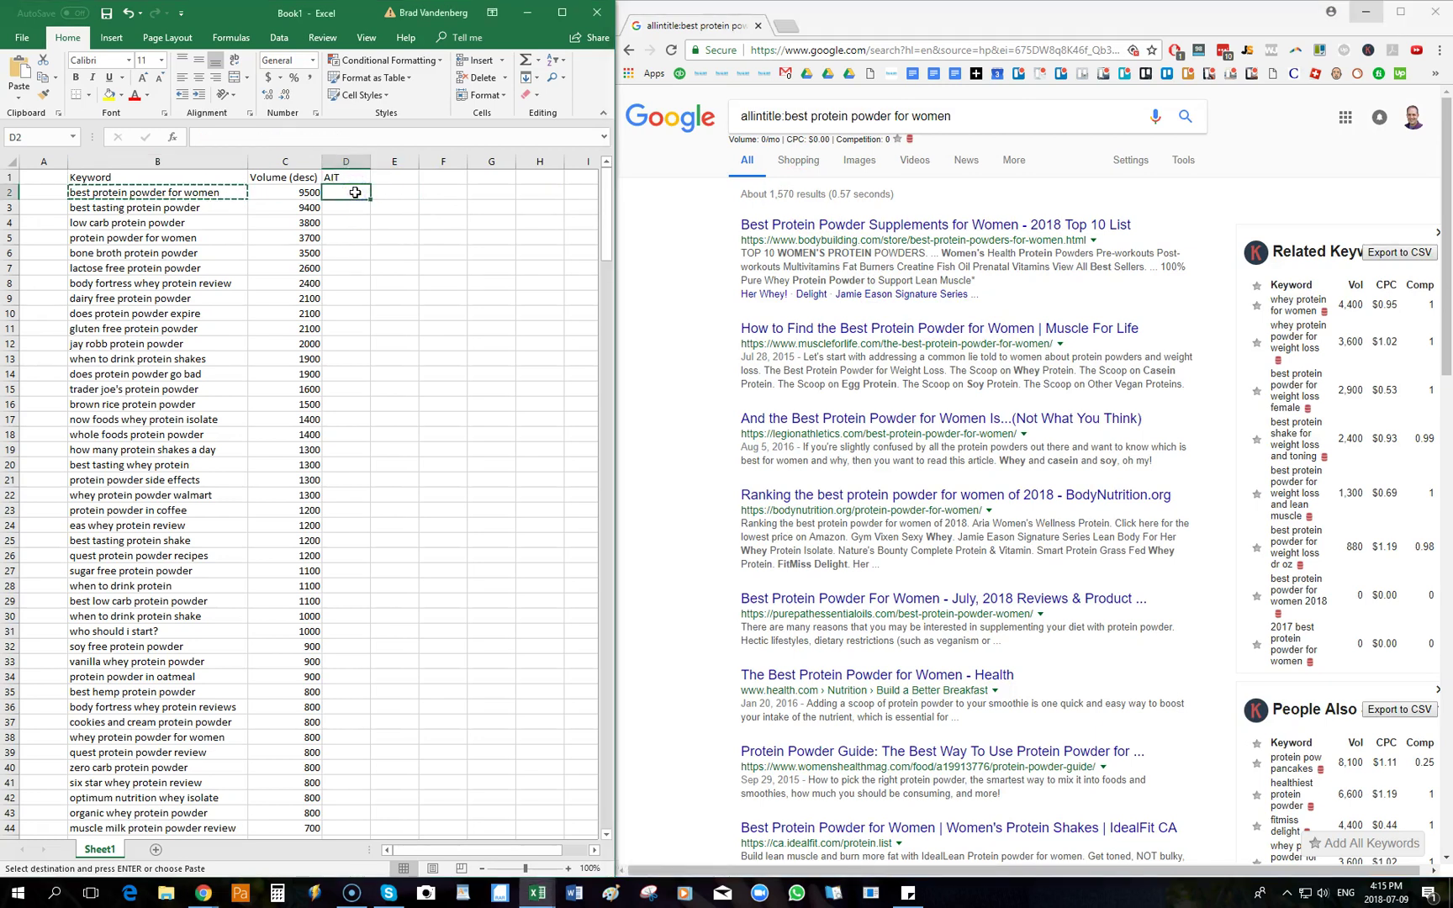
pyautogui.click(778, 193)
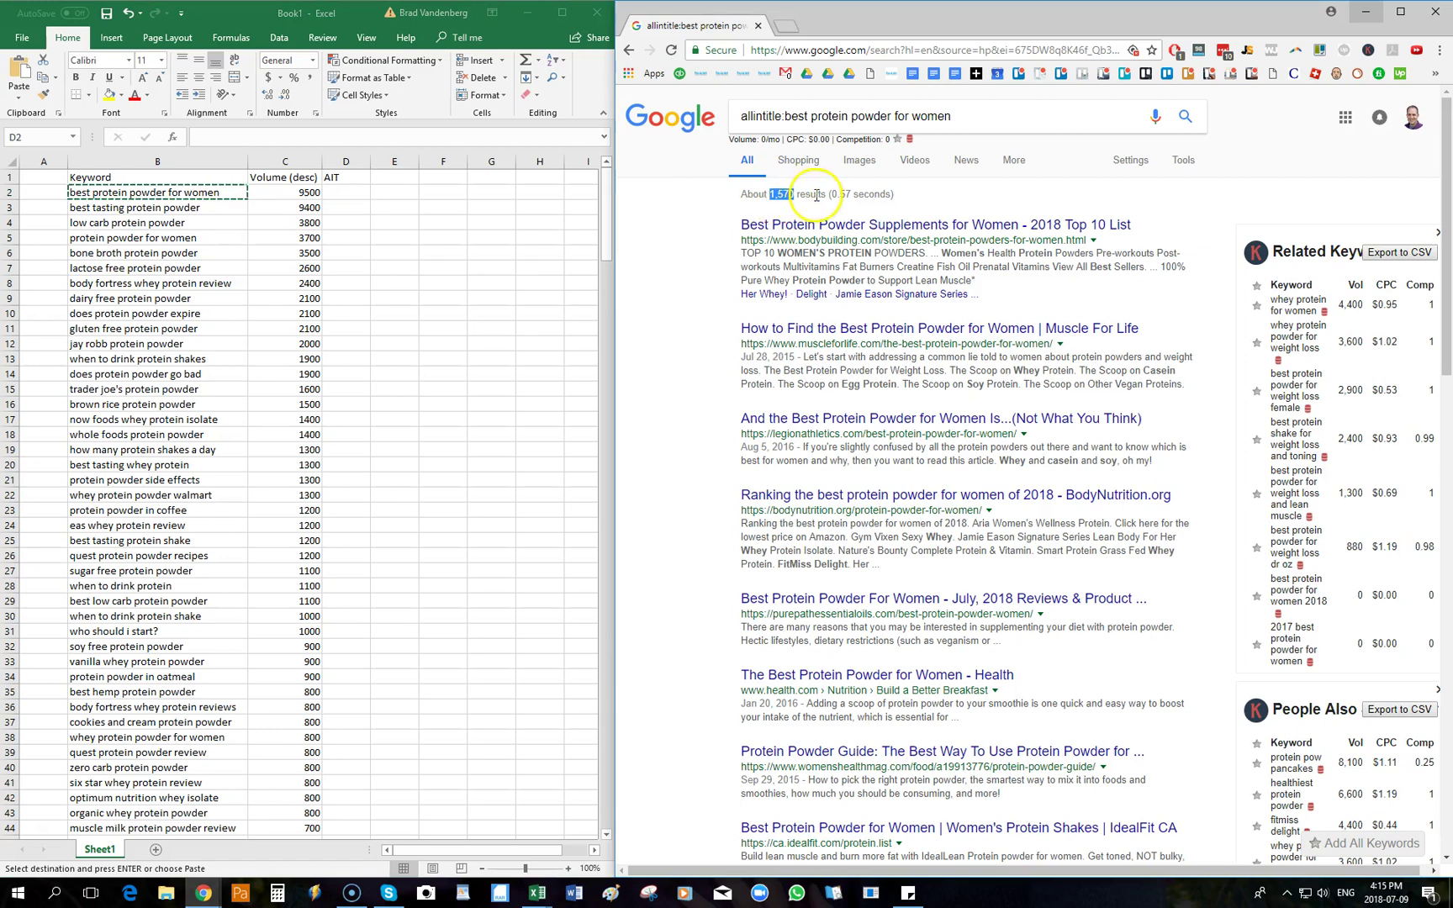
pyautogui.click(348, 192)
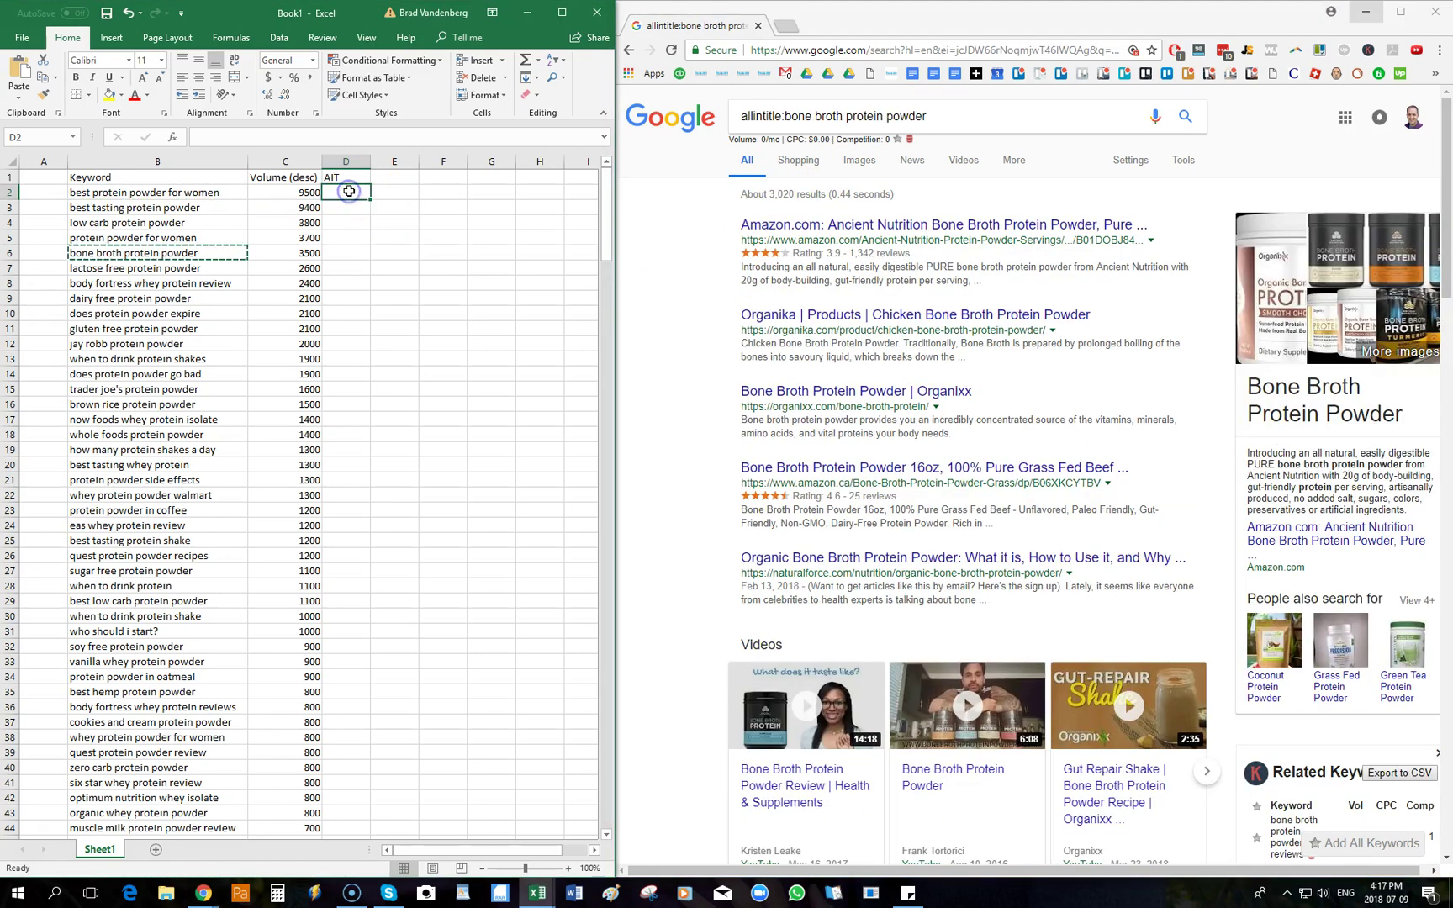
pyautogui.write('0')
pyautogui.press('Return')
# Step: Copy "best tasting protein powder" from the sheet, search Google for allintitle:best tasting protein powder, and complete the reCAPTCHA check
pyautogui.click(328, 204)
pyautogui.click(233, 208)
pyautogui.hotkey('ctrl', 'c')
pyautogui.moveTo(925, 116); pyautogui.dragTo(801, 111)
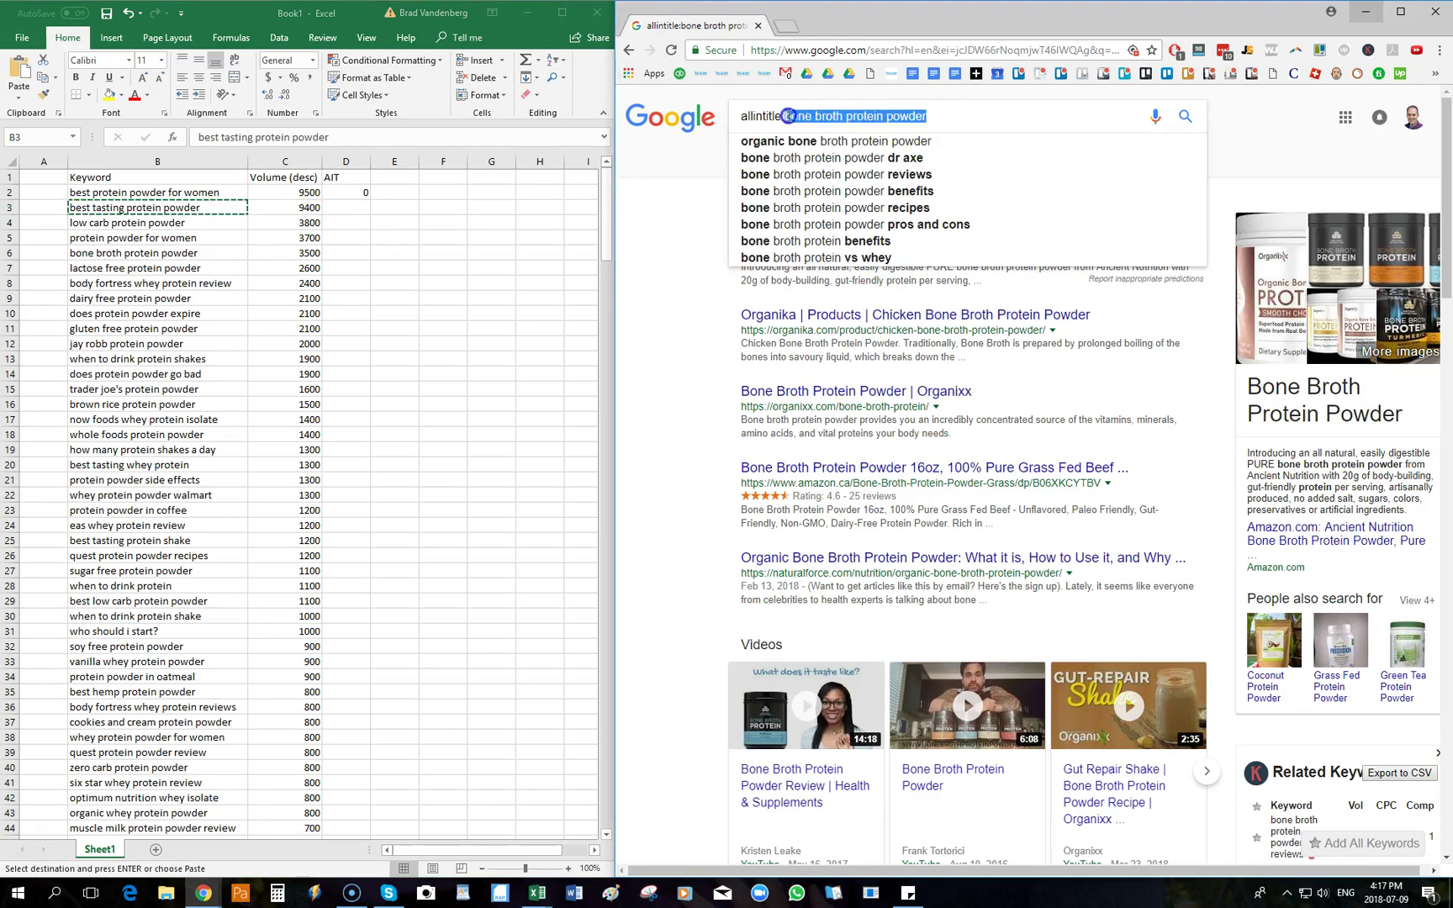
pyautogui.hotkey('ctrl', 'v')
pyautogui.press('Return')
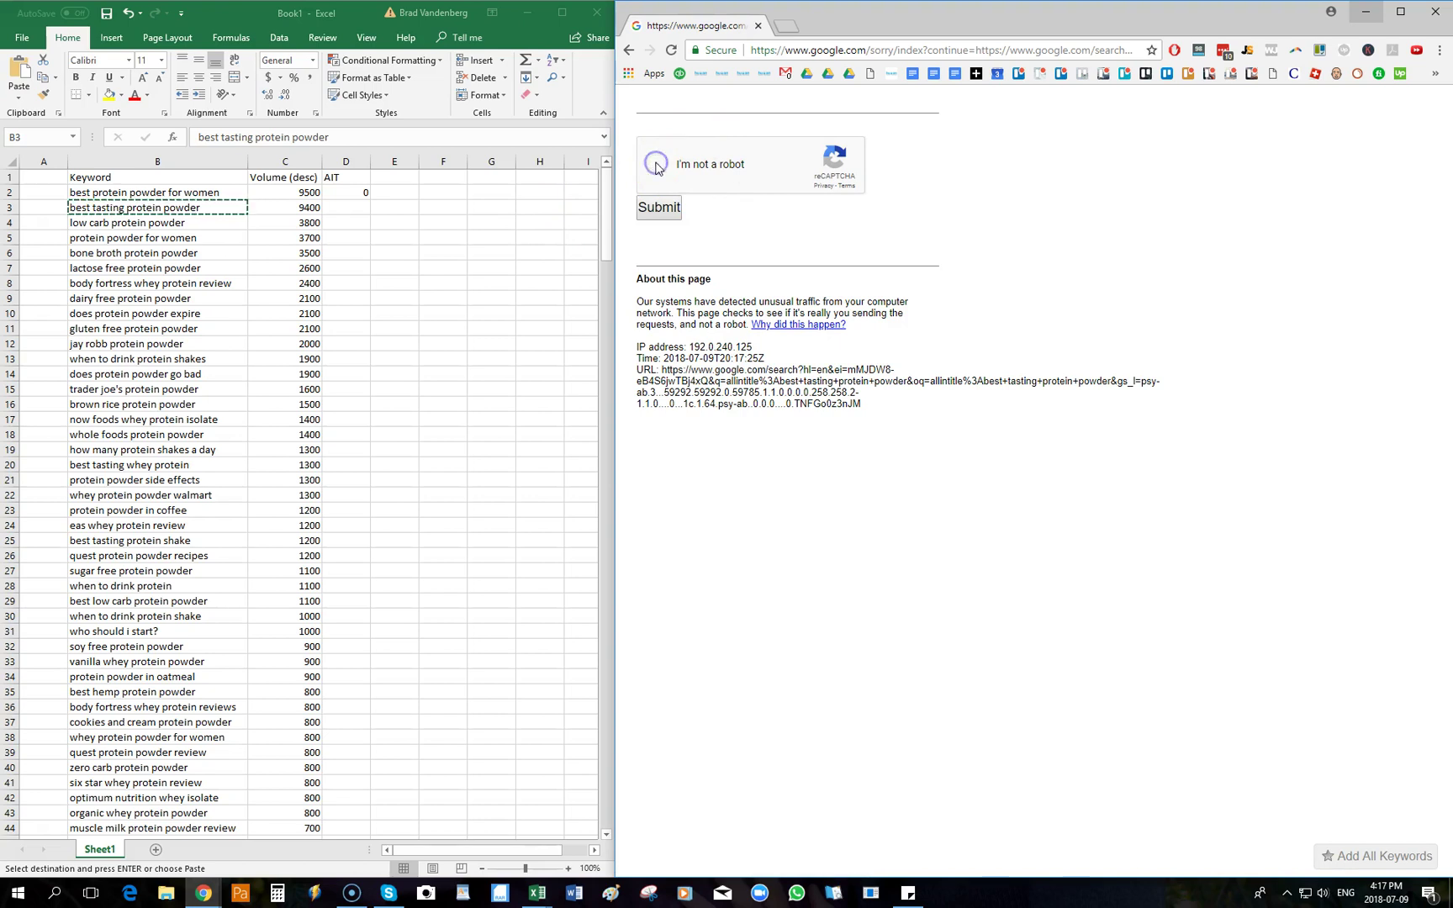
pyautogui.click(663, 210)
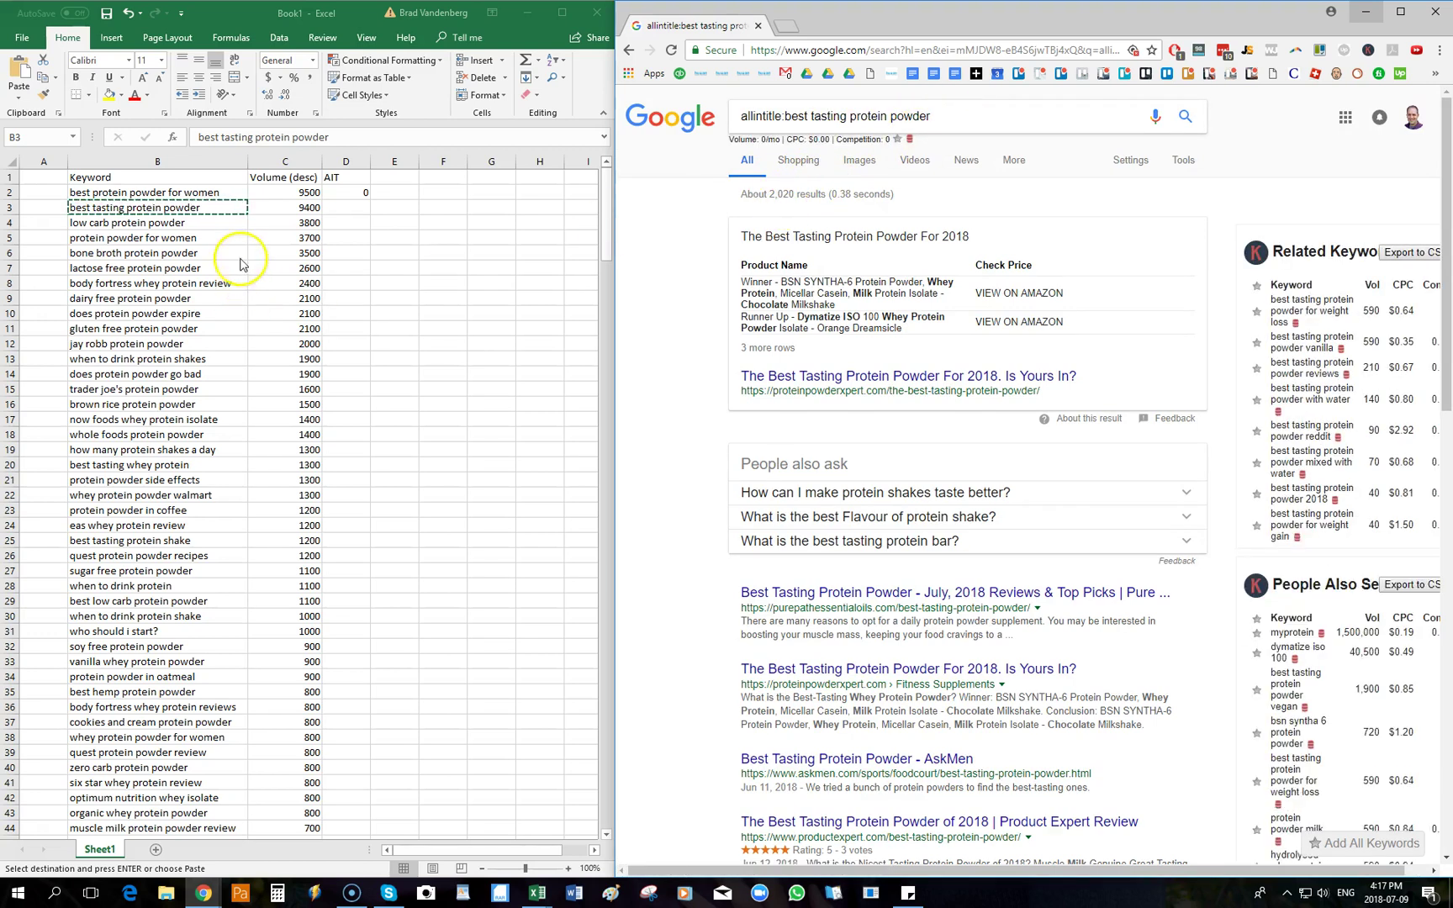
# Step: Enter 0 as the AIT value for "best tasting protein powder" in cell D3
pyautogui.click(342, 206)
pyautogui.click(342, 207)
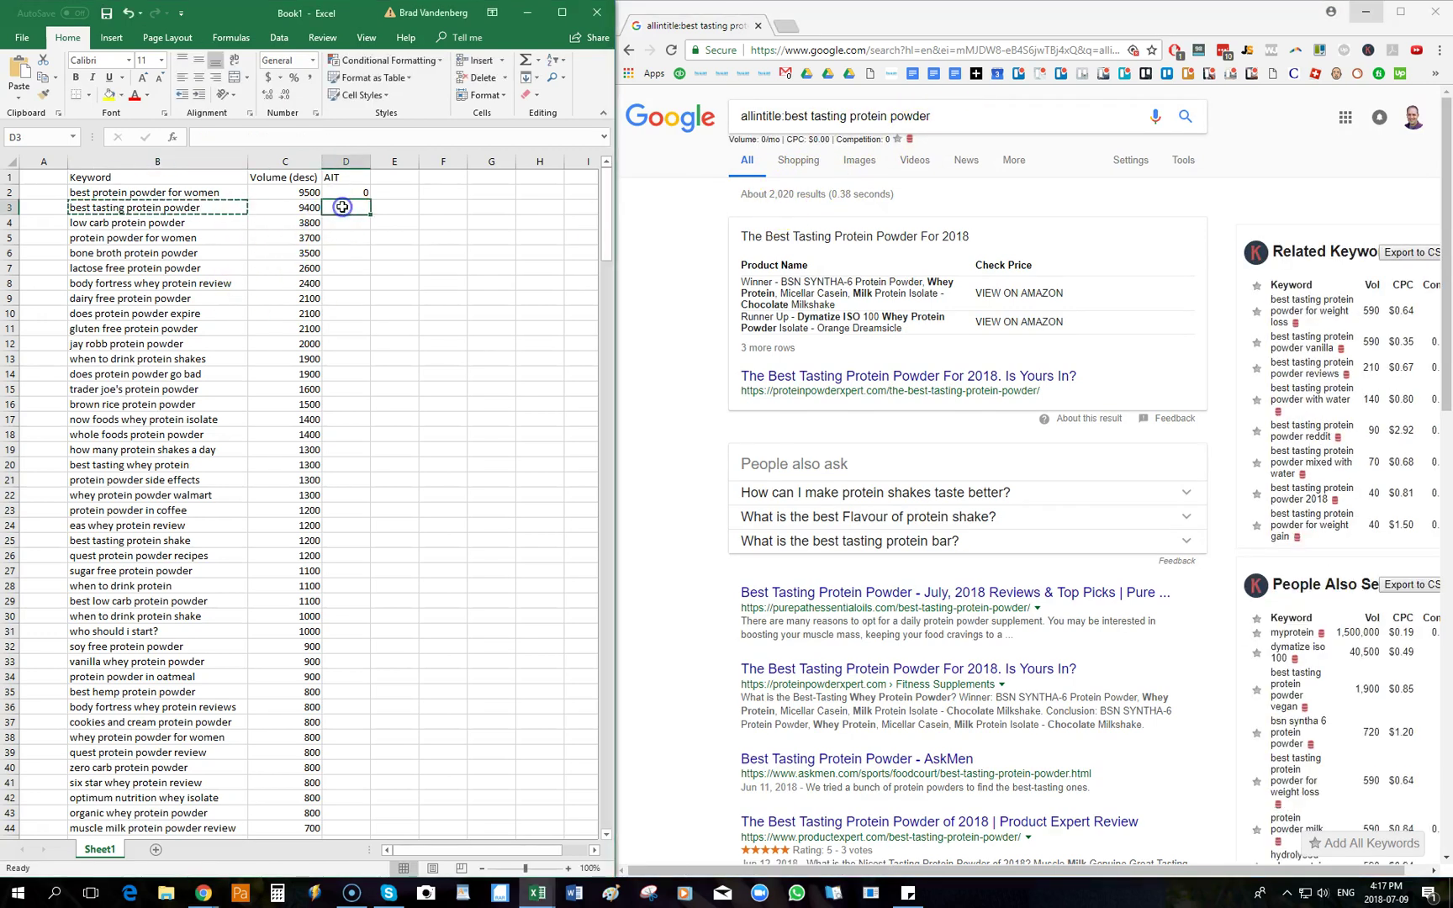
pyautogui.write('0')
# Step: Copy "low carb protein powder" from the sheet and search Google for allintitle:low carb protein powder
pyautogui.click(218, 225)
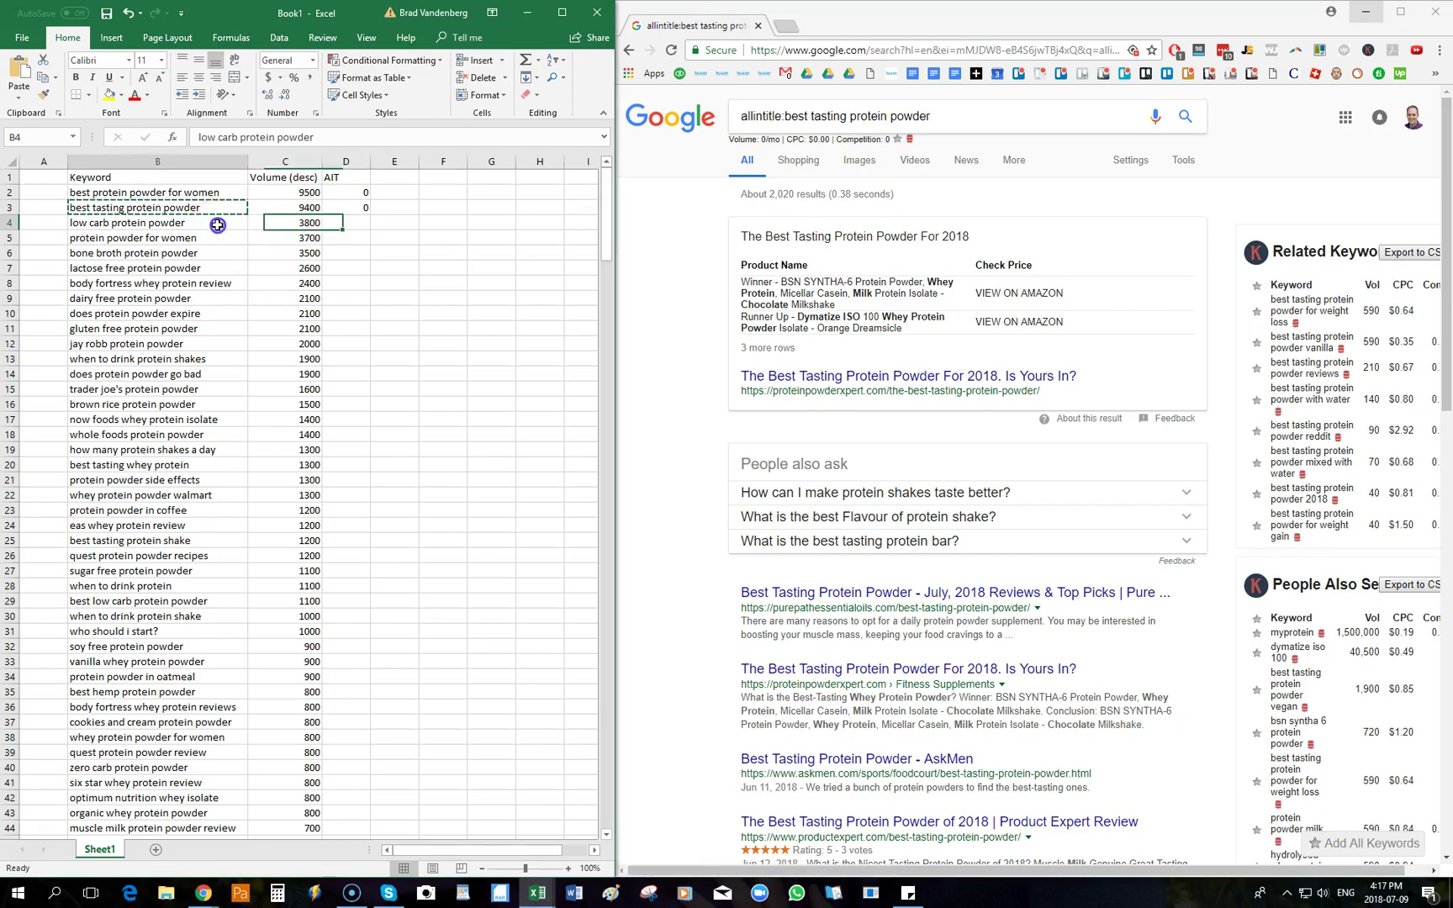
pyautogui.hotkey('ctrl', 'c')
pyautogui.moveTo(929, 116); pyautogui.dragTo(817, 114)
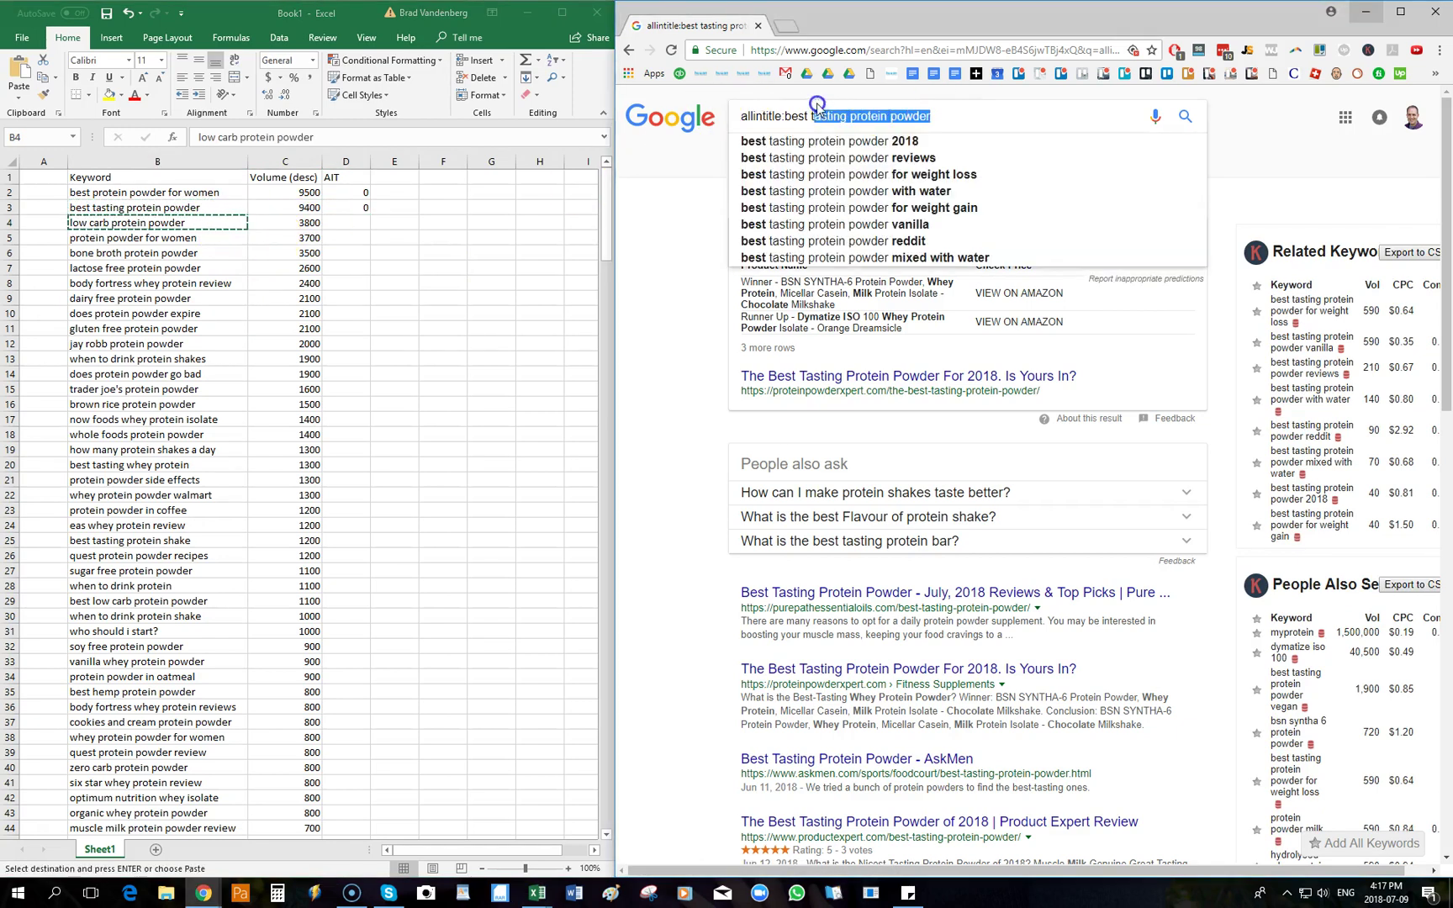
pyautogui.hotkey('ctrl', 'v')
pyautogui.press('Return')
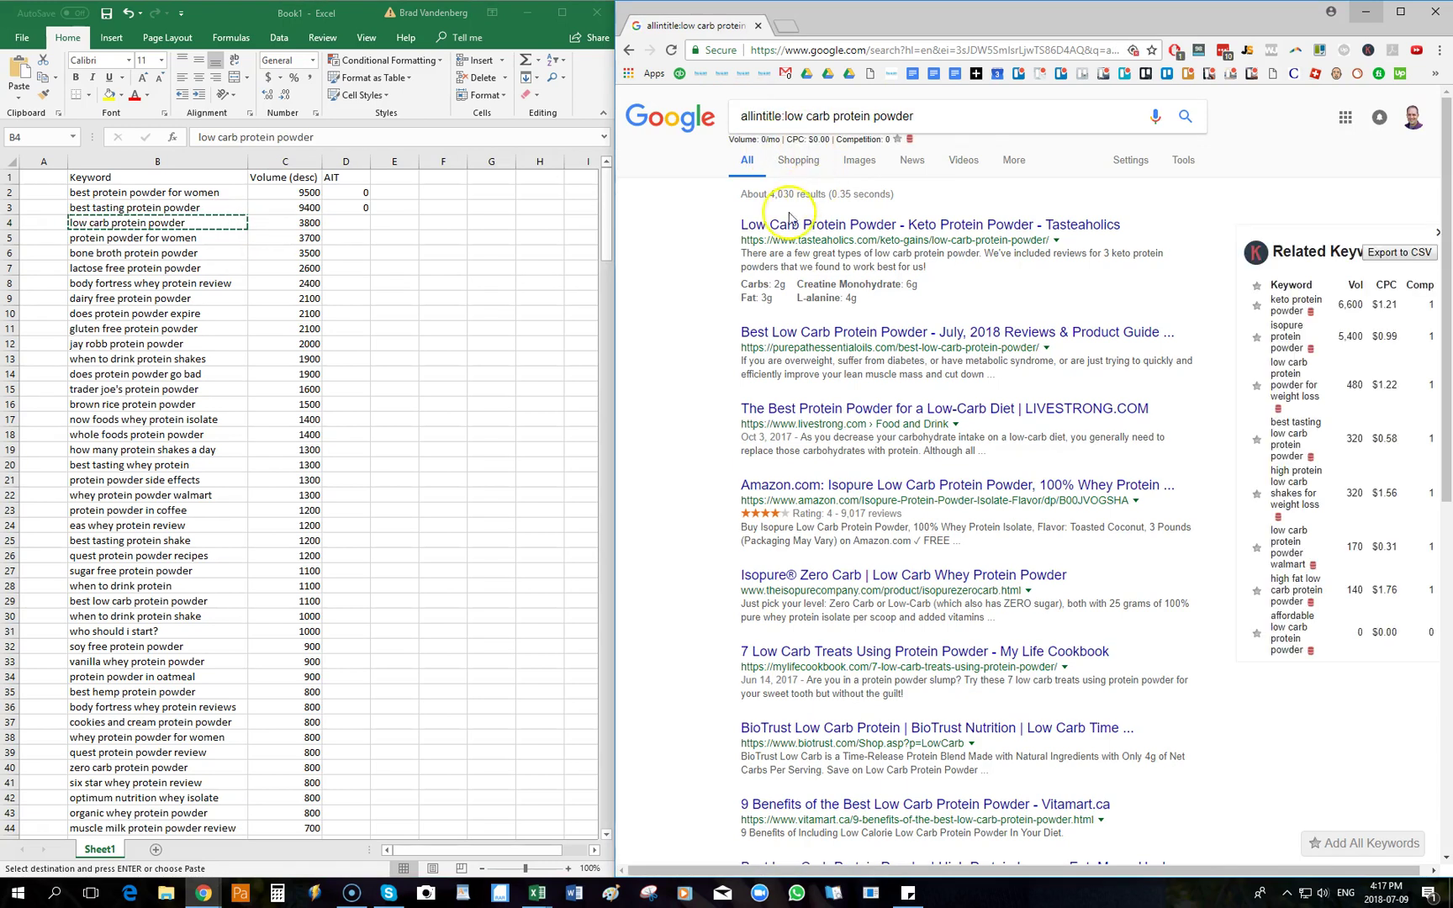
# Step: Enter 4030 as the AIT value for "low carb protein powder" in cell D4
pyautogui.click(358, 222)
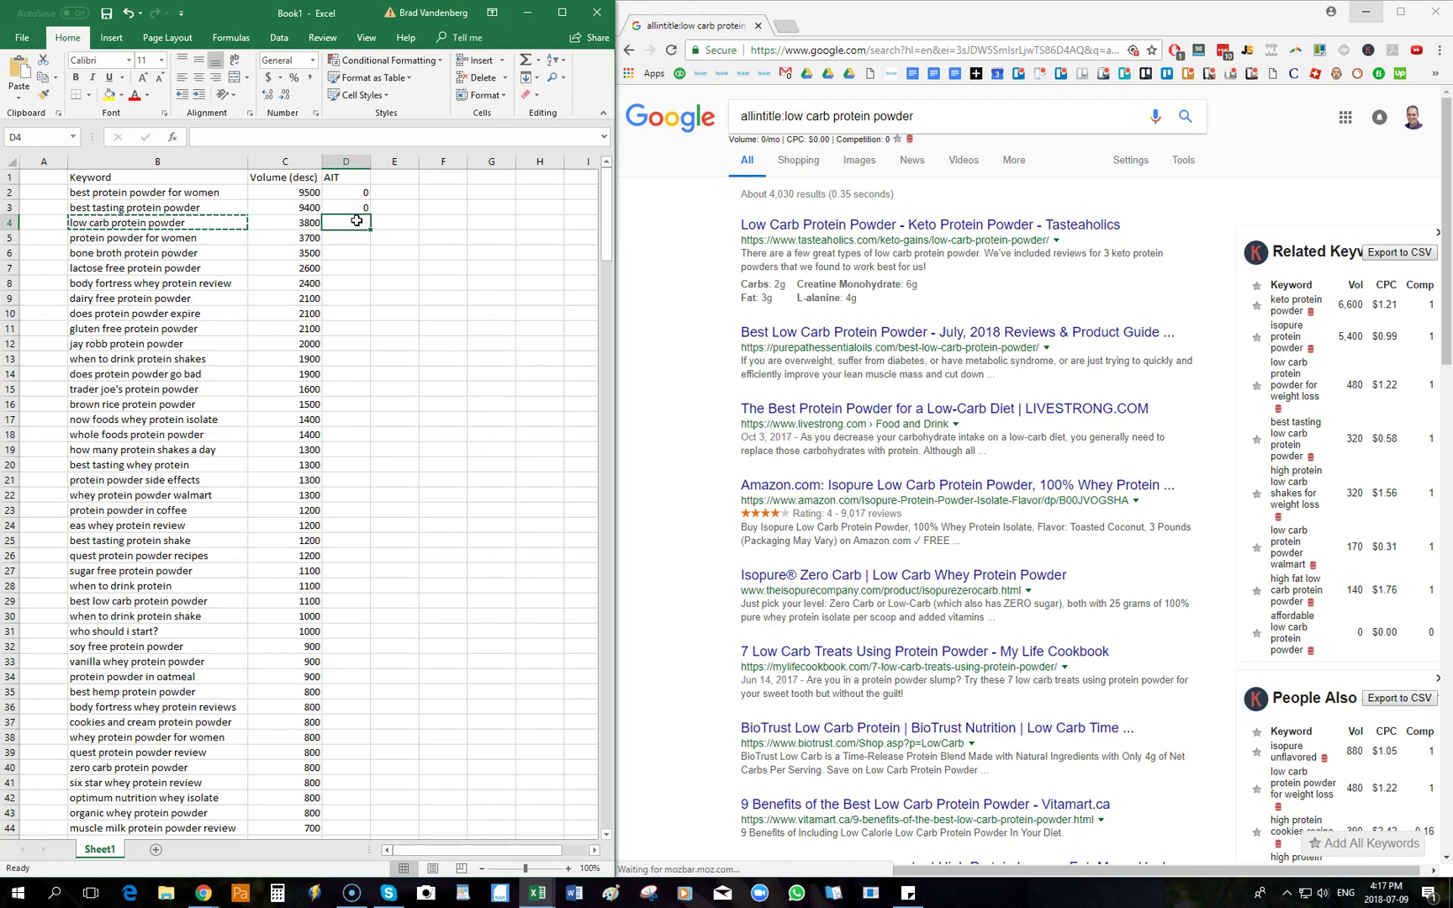
pyautogui.write('4030')
pyautogui.press('Return')
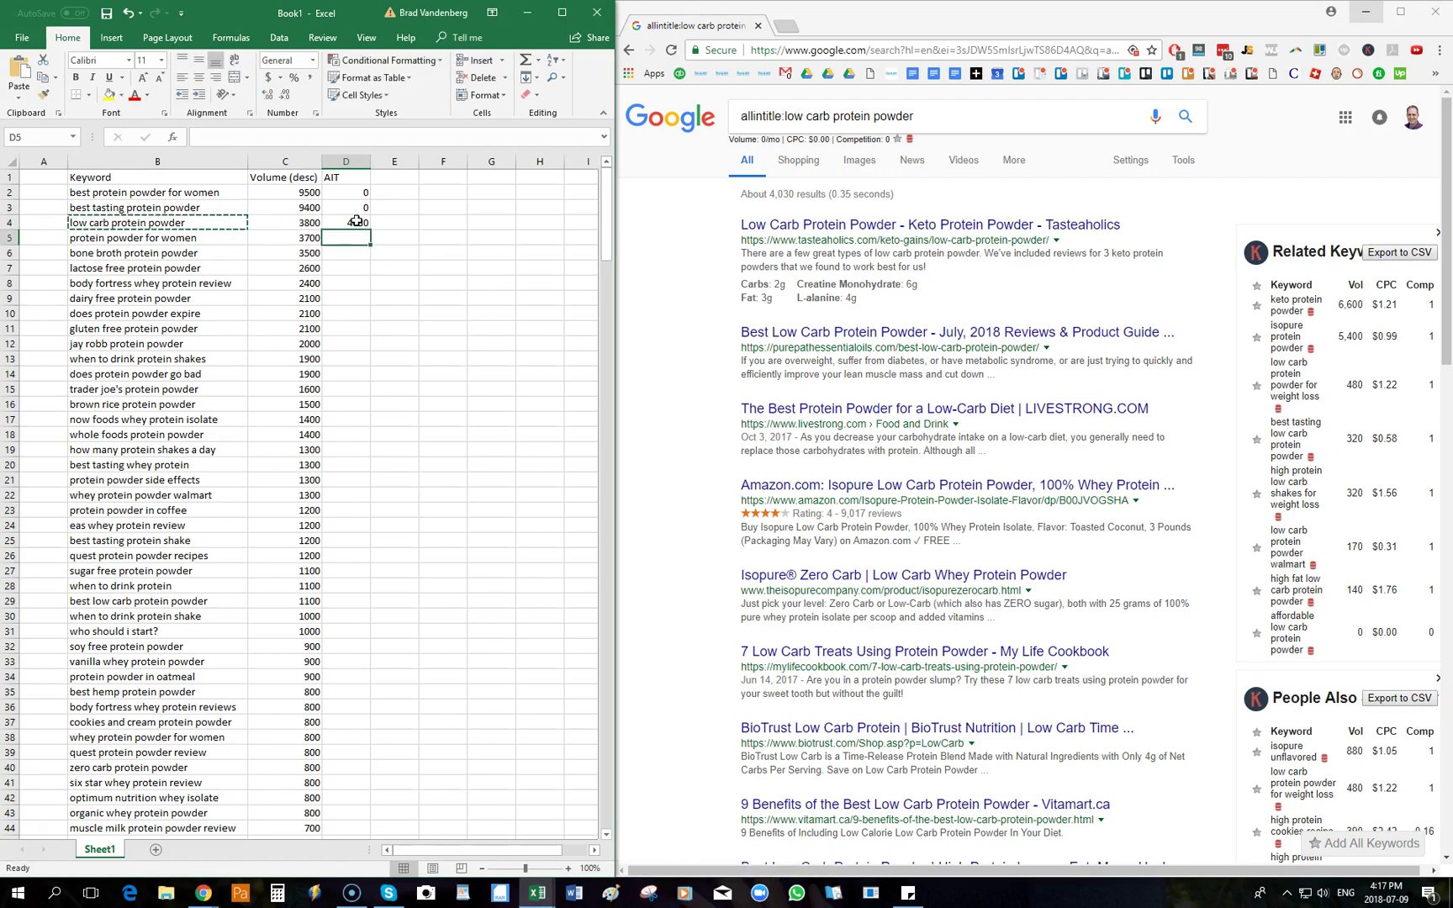
# Step: Replace the AIT value for "low carb protein powder" in cell D4 with 0
pyautogui.click(357, 222)
pyautogui.press('Delete')
pyautogui.press('Return')
pyautogui.scroll(-17, 341, 248)
pyautogui.scroll(-20, 353, 266)
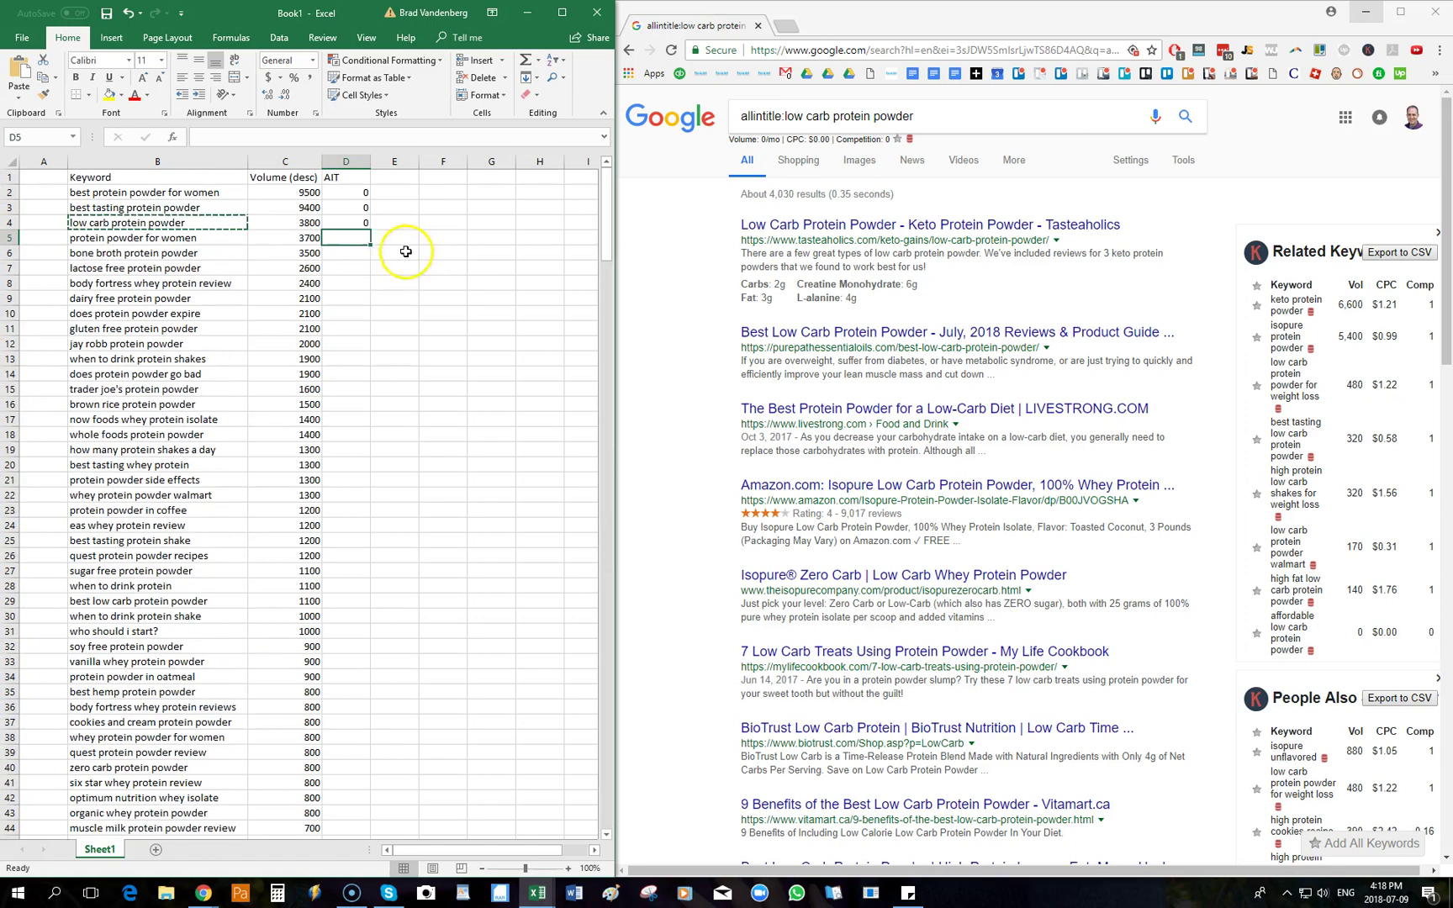